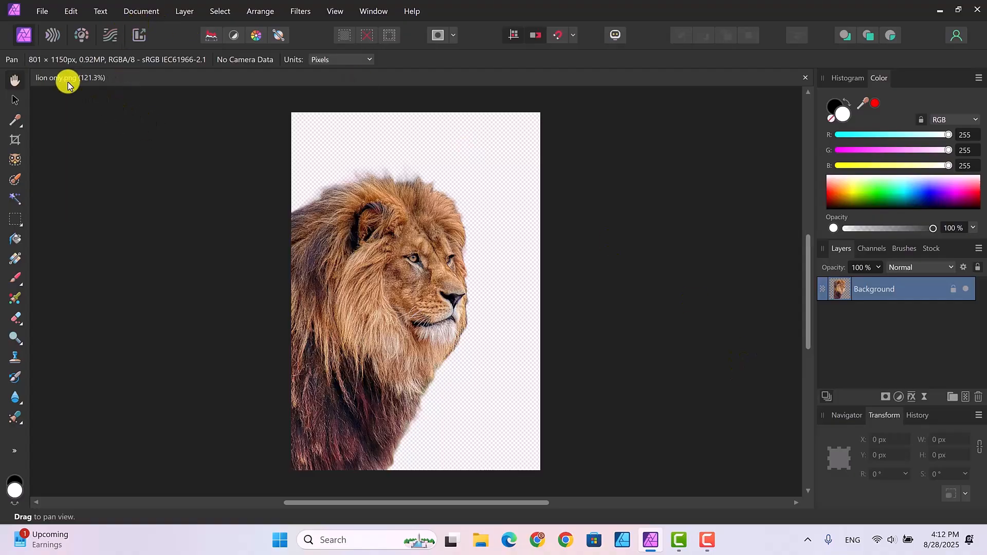
Open the File menu with the lion only.png cut-out loaded
{"action": "left_click", "coordinate": [41, 12]}
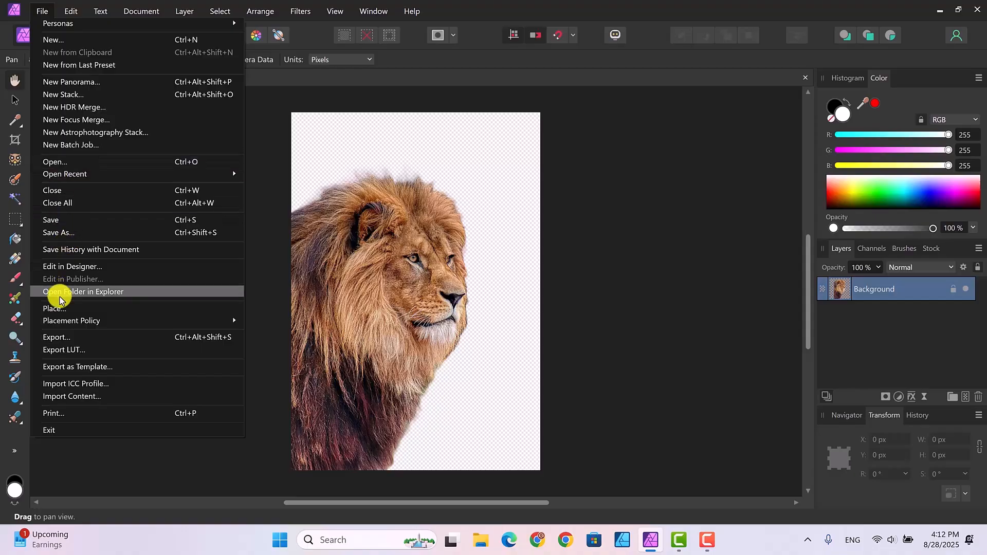
Place foggy forest final.jpg as a new layer dragged across the top of the lion canvas
{"action": "left_click", "coordinate": [54, 309]}
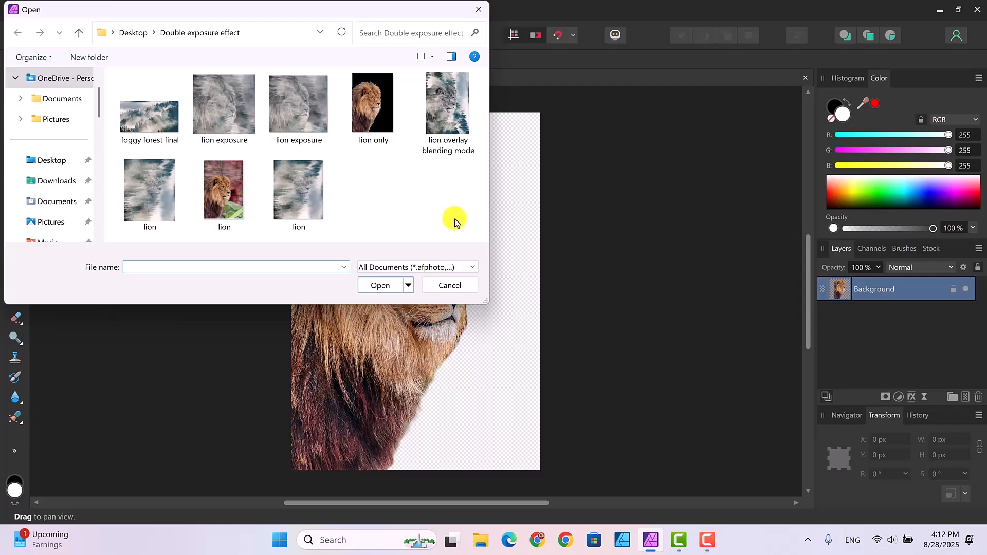
{"action": "left_click", "coordinate": [140, 113]}
{"action": "left_click", "coordinate": [380, 287]}
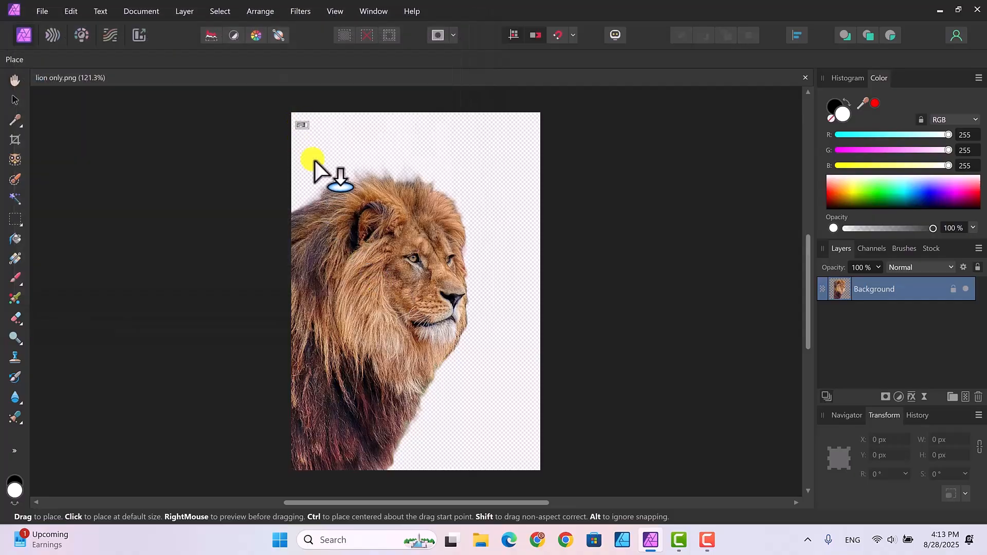
{"action": "left_click_drag", "start_coordinate": [315, 162], "coordinate": [554, 444]}
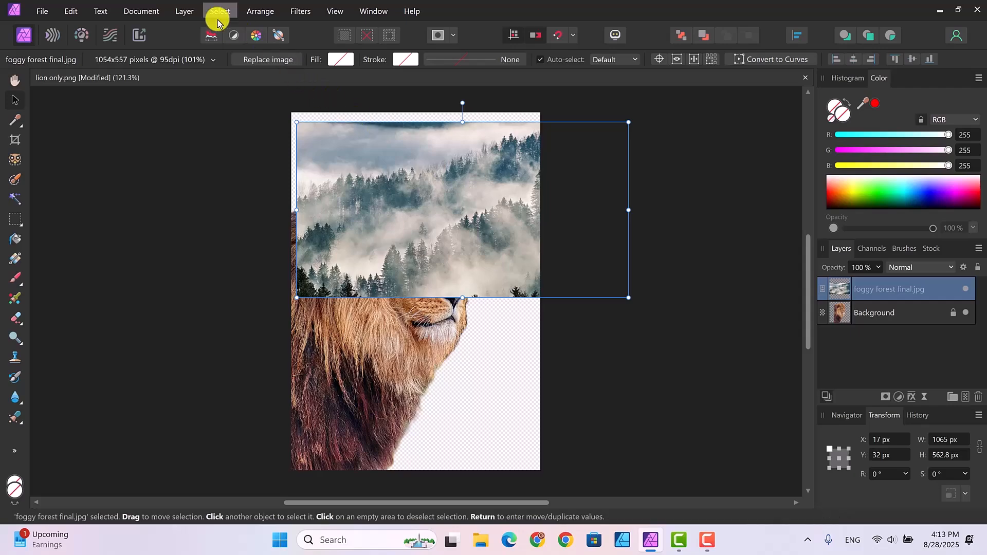
Rotate the forest photo 90° clockwise and move it down onto the canvas
{"action": "left_click", "coordinate": [254, 13]}
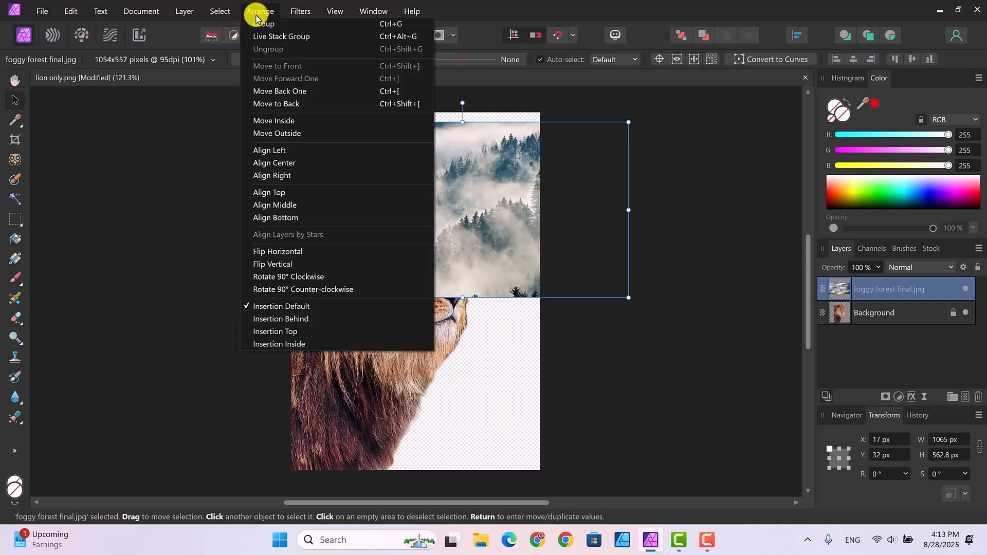
{"action": "left_click", "coordinate": [306, 278]}
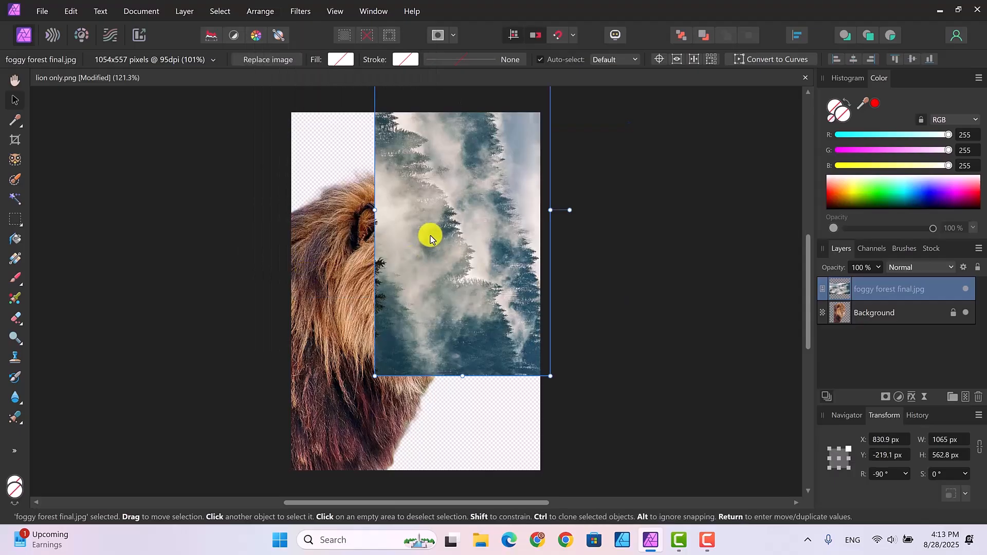
{"action": "left_click_drag", "start_coordinate": [422, 271], "coordinate": [414, 339]}
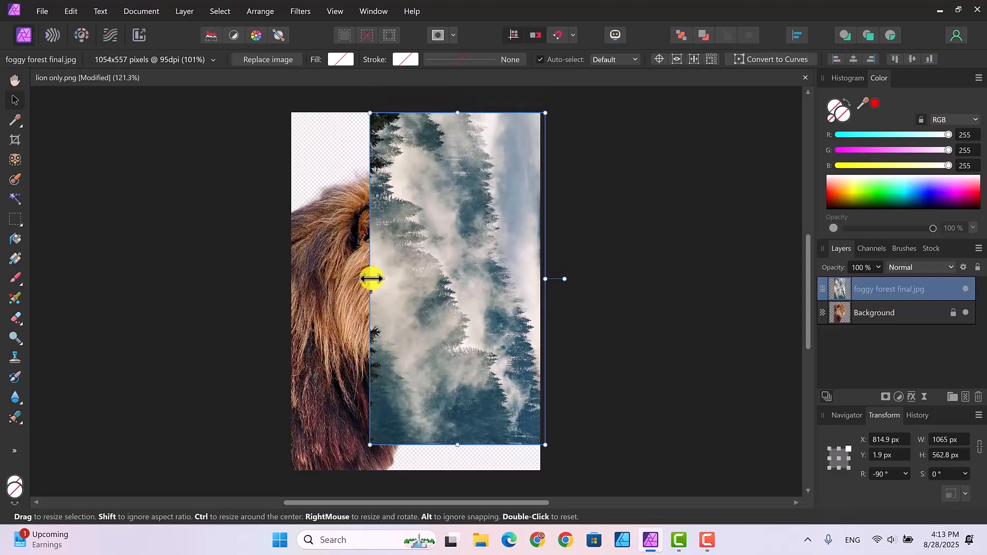
Stretch the forest to cover the whole canvas, 1217 × 832.8 px, then duplicate the layer
{"action": "left_click_drag", "start_coordinate": [370, 280], "coordinate": [286, 272]}
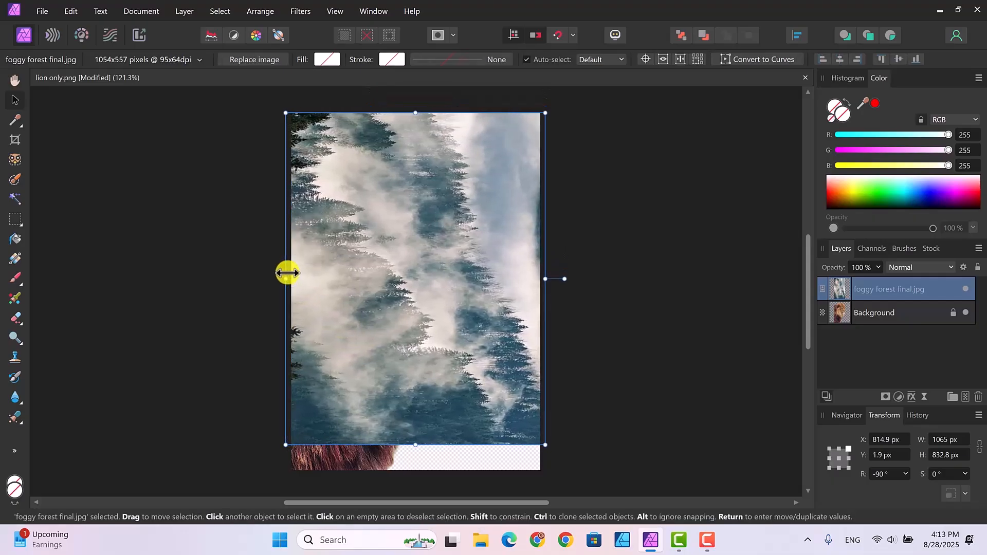
{"action": "left_click_drag", "start_coordinate": [415, 449], "coordinate": [415, 477]}
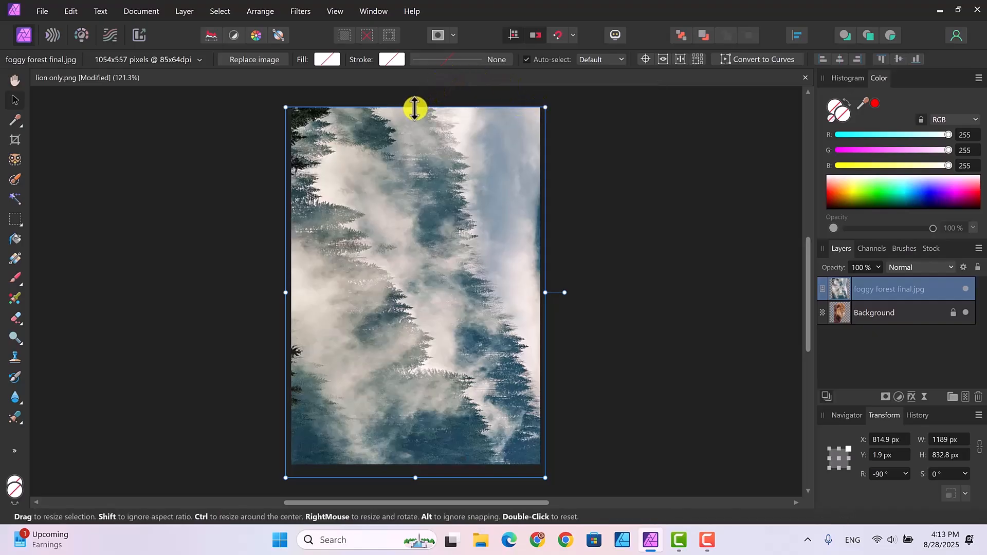
{"action": "left_click_drag", "start_coordinate": [415, 108], "coordinate": [416, 120]}
{"action": "left_click_drag", "start_coordinate": [811, 309], "coordinate": [811, 322]}
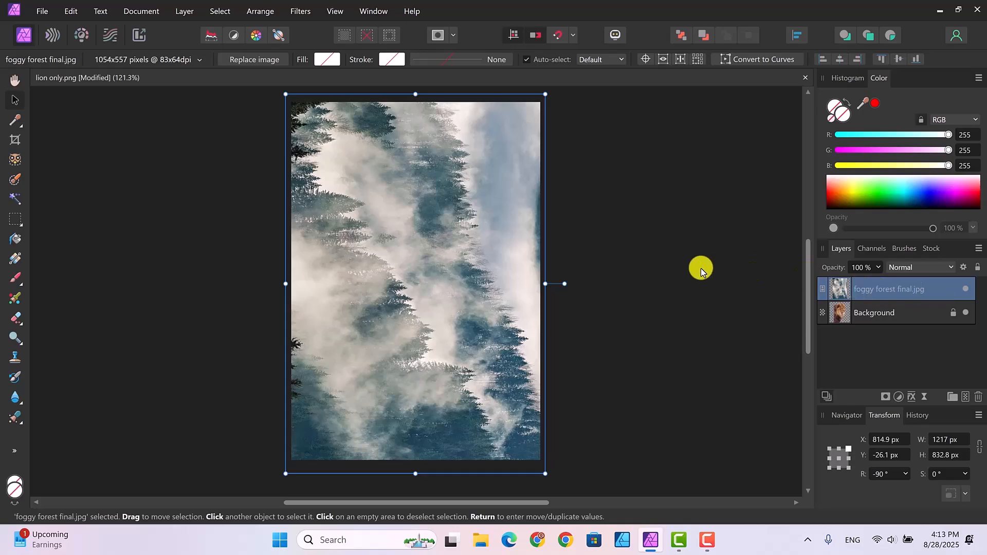
{"action": "key", "text": "ctrl+j"}
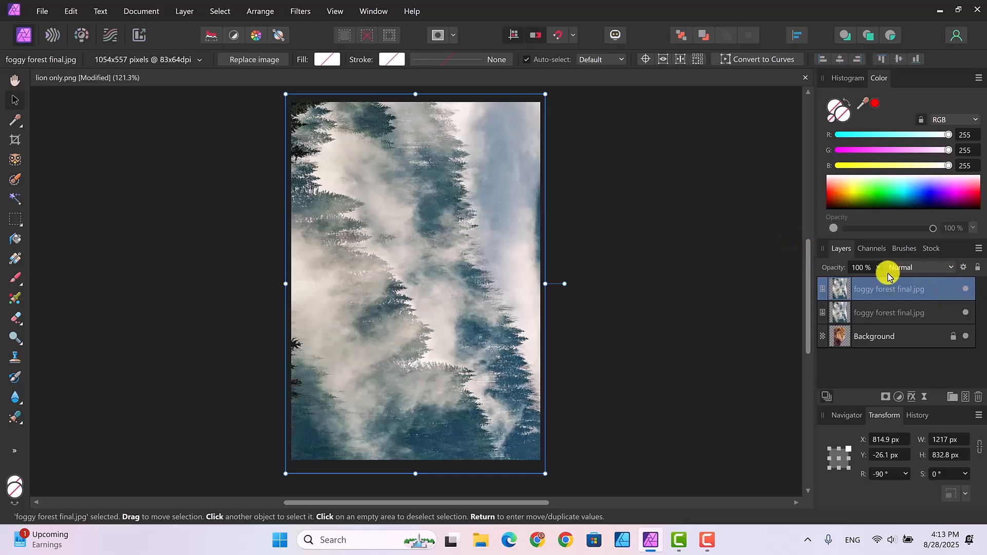
Move one forest copy below the lion, hide the top copy, and select the Background layer
{"action": "left_click_drag", "start_coordinate": [877, 291], "coordinate": [880, 359]}
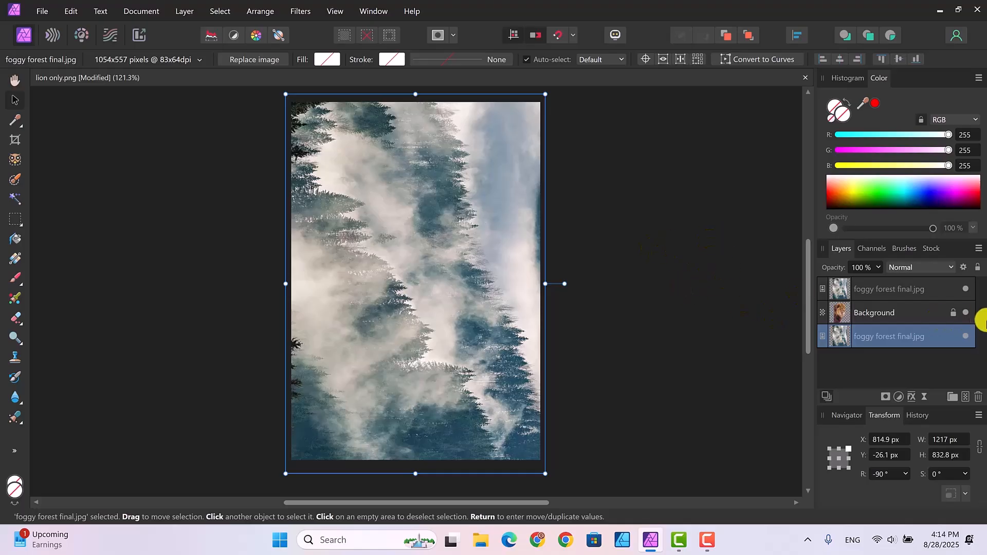
{"action": "left_click", "coordinate": [967, 290]}
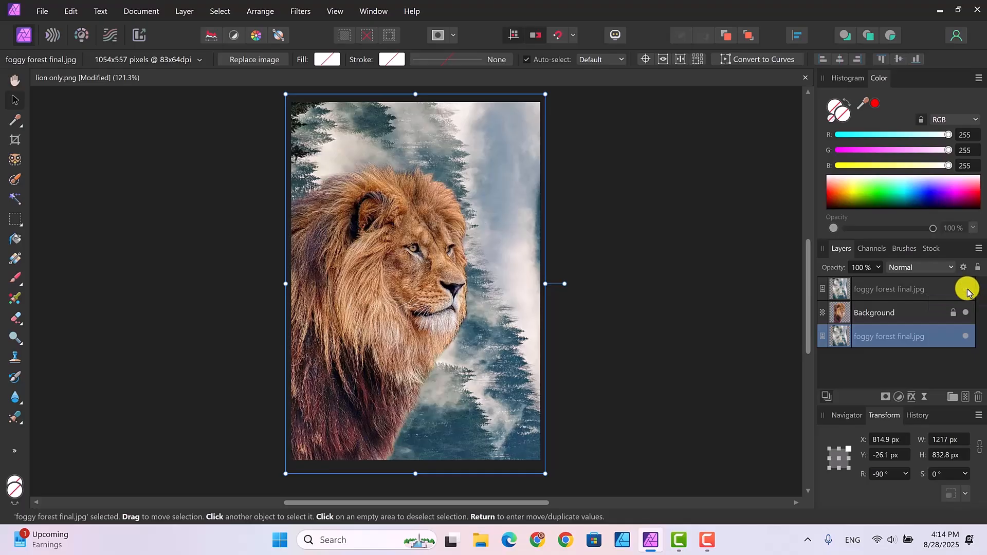
{"action": "left_click", "coordinate": [886, 315]}
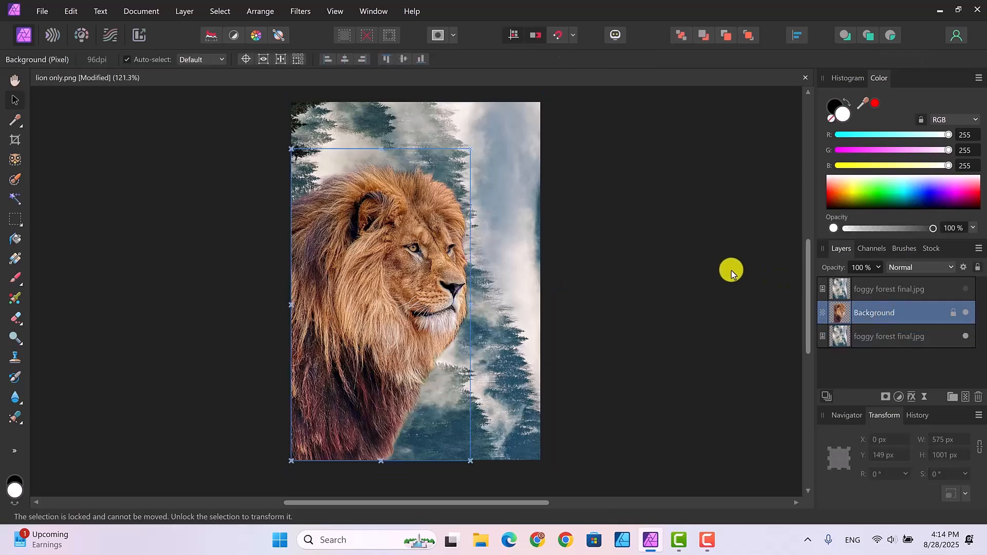
Add a Black and White adjustment with Red at -13%, then show the top forest layer again
{"action": "left_click", "coordinate": [899, 397]}
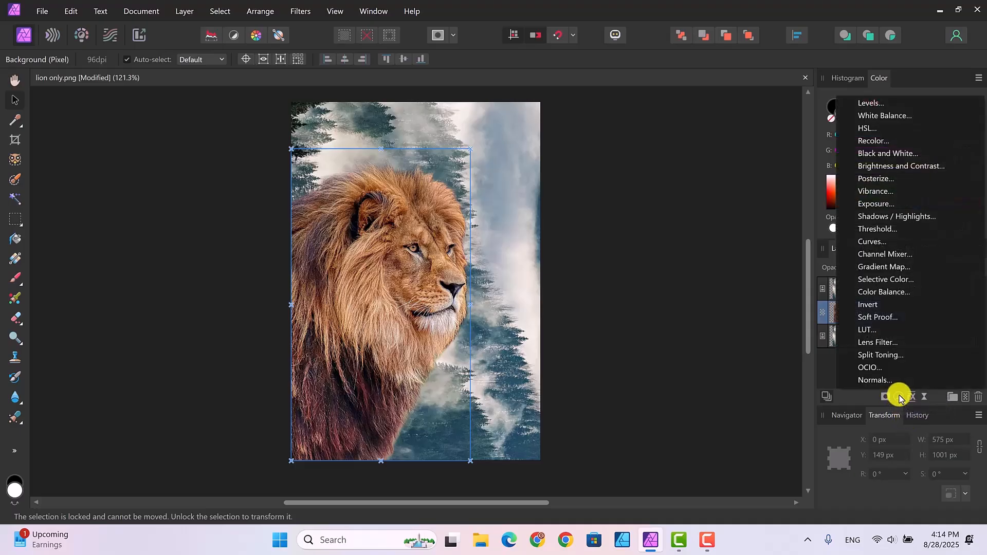
{"action": "left_click", "coordinate": [877, 153]}
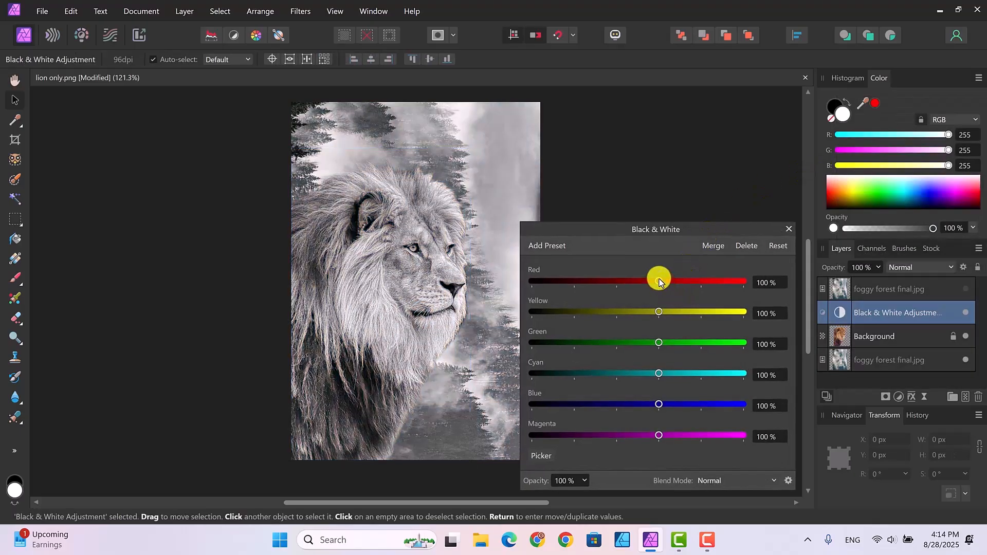
{"action": "left_click_drag", "start_coordinate": [659, 280], "coordinate": [607, 286]}
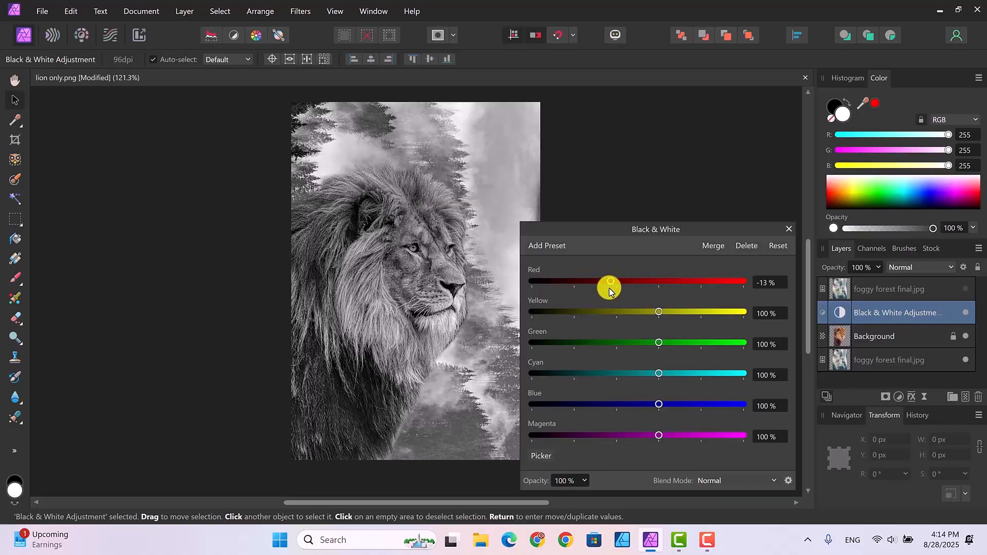
{"action": "left_click", "coordinate": [787, 229]}
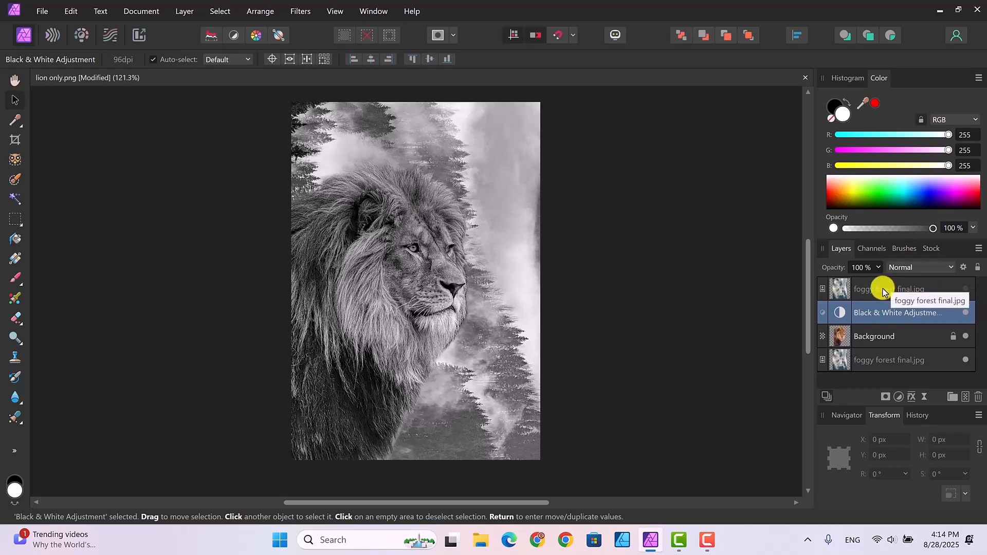
{"action": "left_click", "coordinate": [966, 289]}
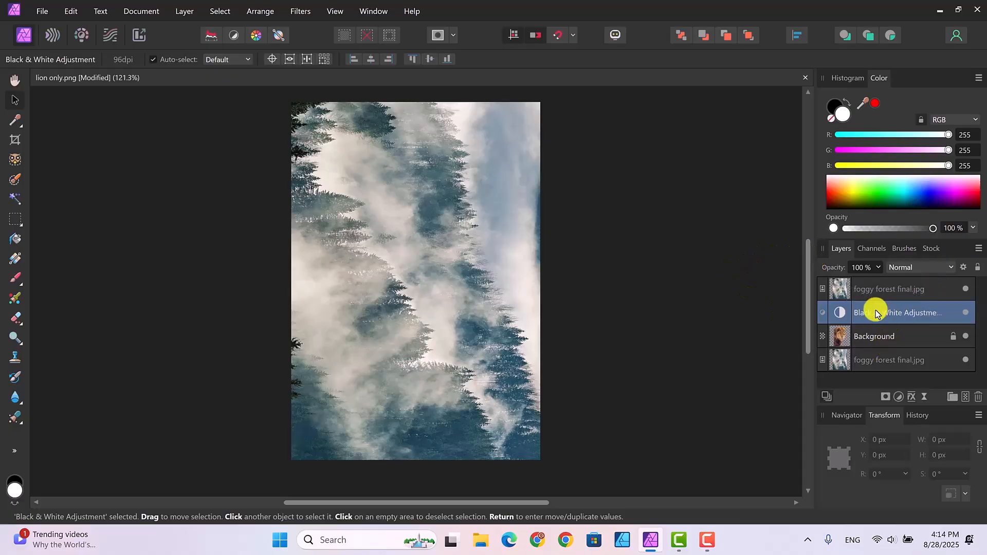
Nest the Black & White adjustment in the lion layer and set the top forest copy to 50% opacity
{"action": "left_click_drag", "start_coordinate": [876, 313], "coordinate": [876, 334]}
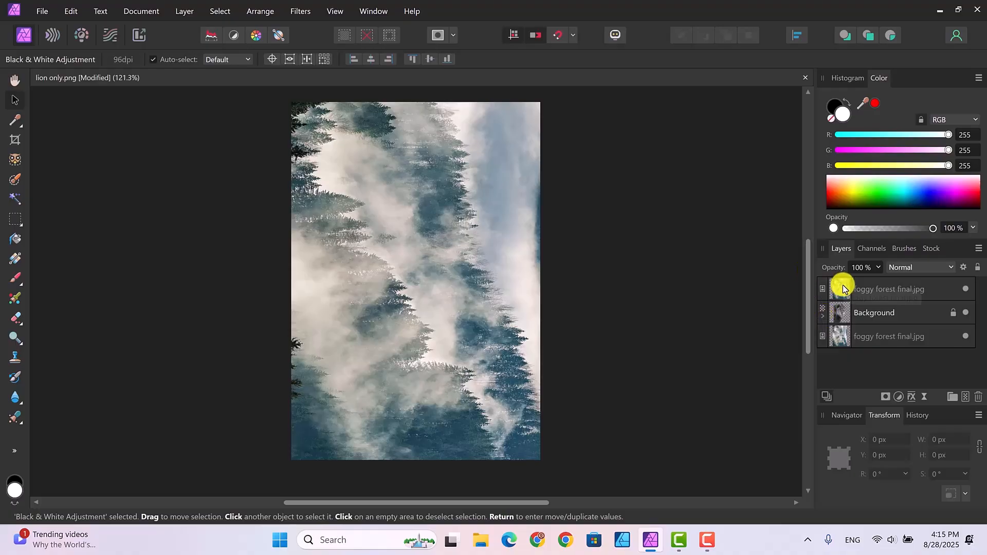
{"action": "left_click", "coordinate": [891, 286]}
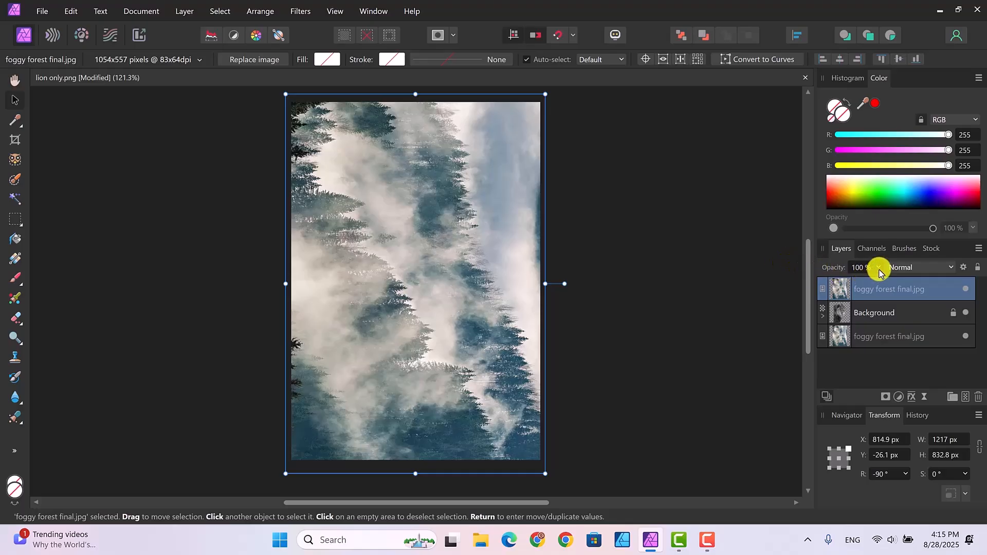
{"action": "left_click", "coordinate": [879, 273]}
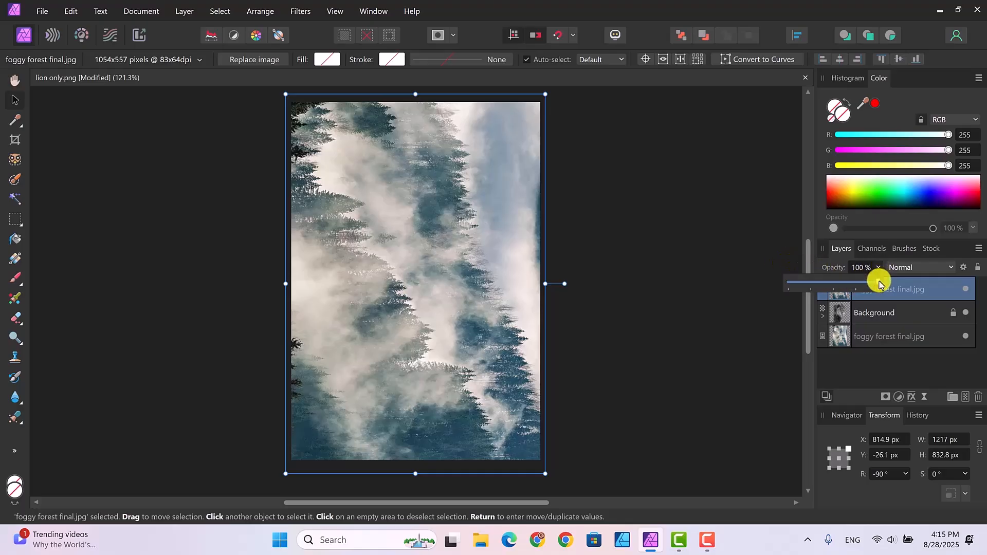
{"action": "left_click_drag", "start_coordinate": [880, 281], "coordinate": [856, 284]}
{"action": "left_click_drag", "start_coordinate": [845, 285], "coordinate": [838, 285]}
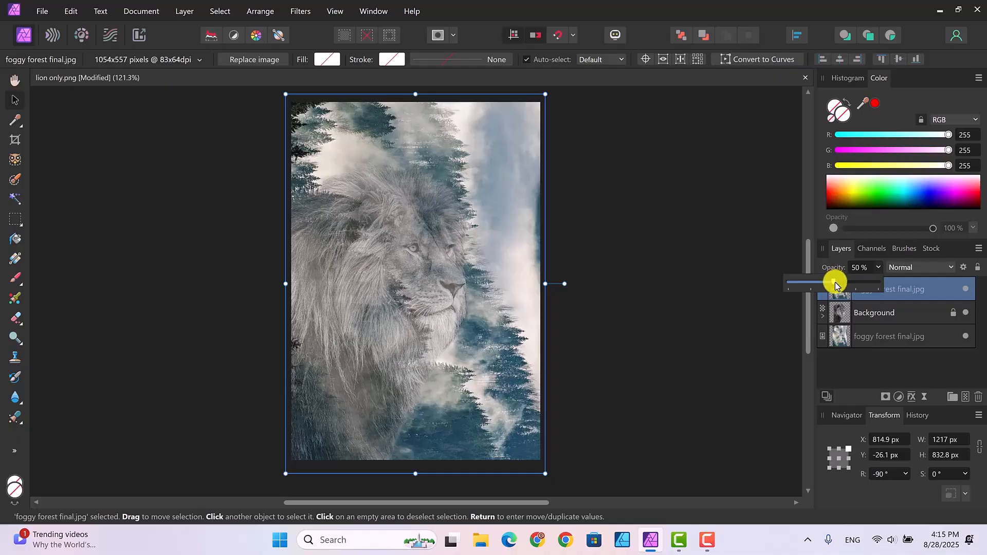
{"action": "left_click", "coordinate": [725, 261]}
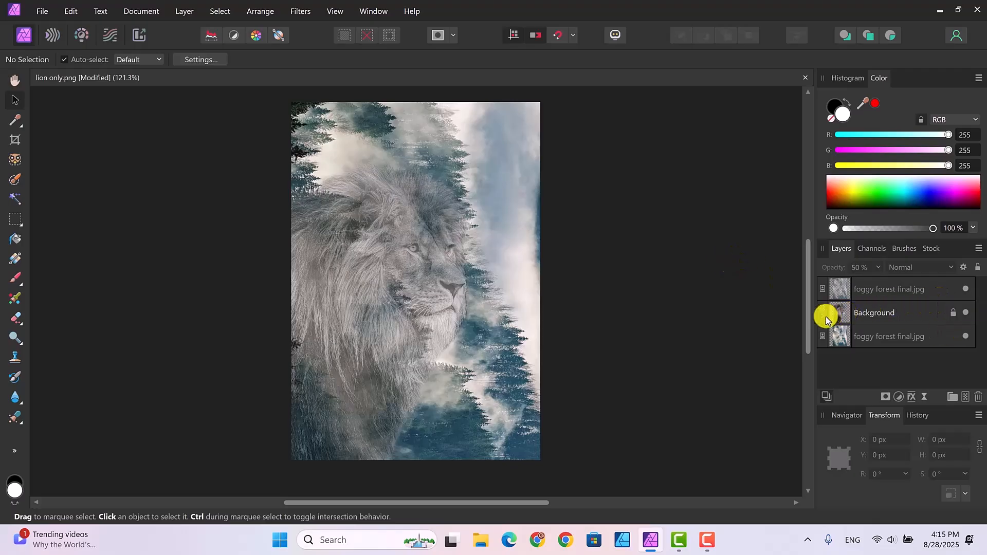
Add a mask to the lion Background layer, expand it to show the Mask, and set black as primary
{"action": "left_click", "coordinate": [885, 312]}
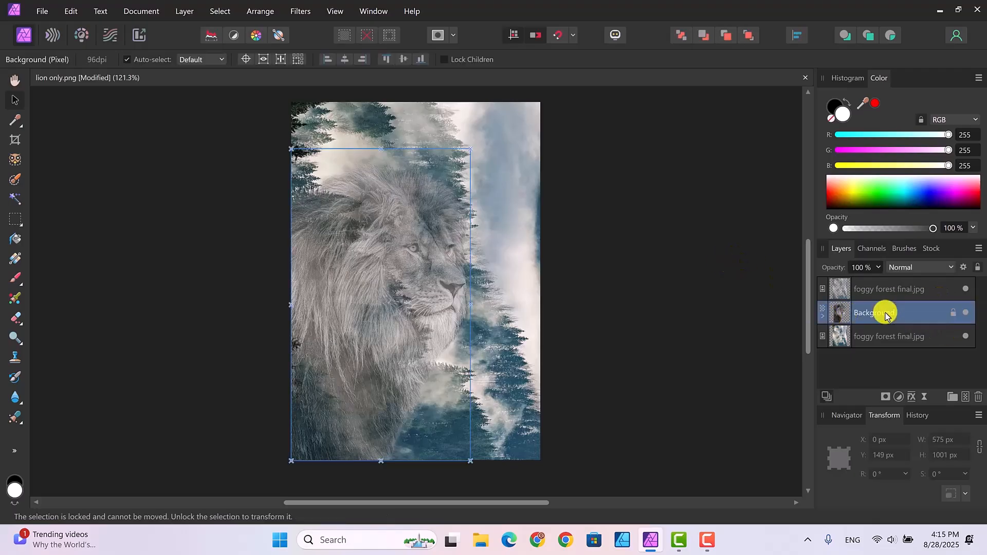
{"action": "left_click", "coordinate": [885, 398]}
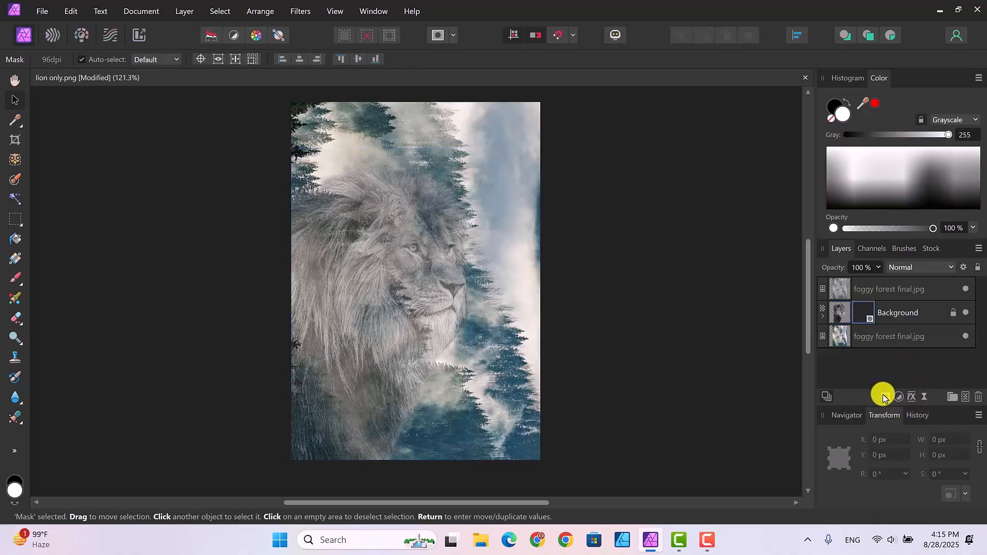
{"action": "left_click", "coordinate": [822, 316]}
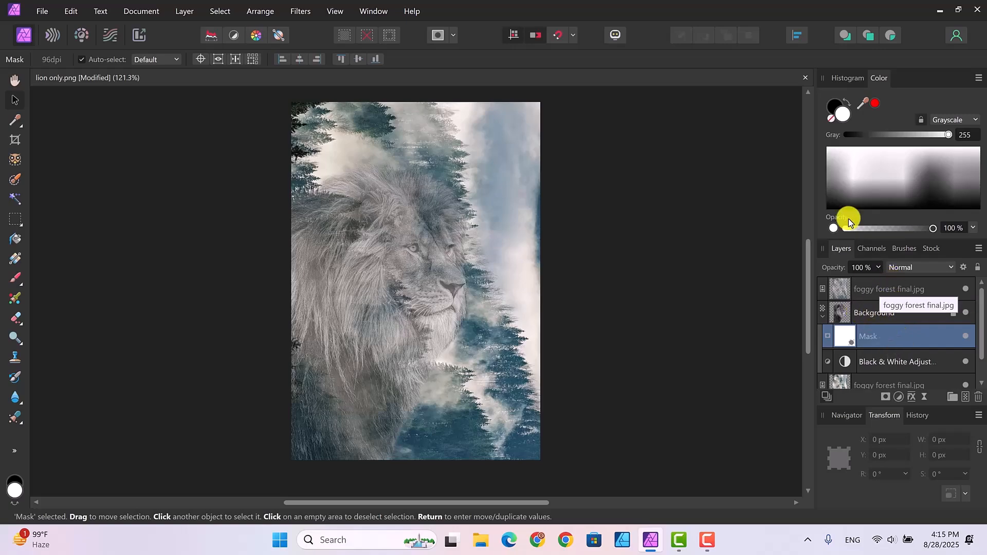
{"action": "left_click", "coordinate": [834, 107]}
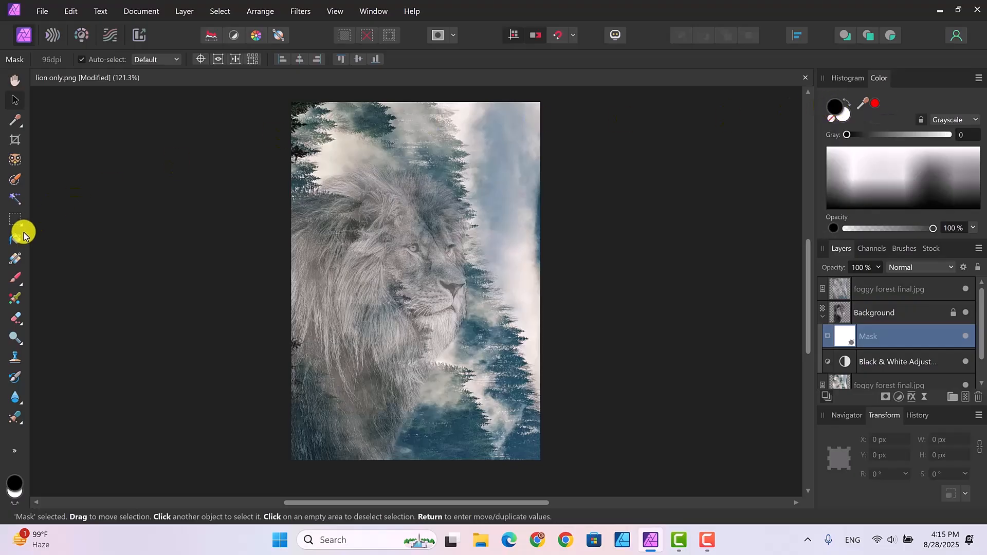
Pick the Paint Brush, attach the mask to the Background layer, and keep black as the primary colour
{"action": "left_click", "coordinate": [15, 279]}
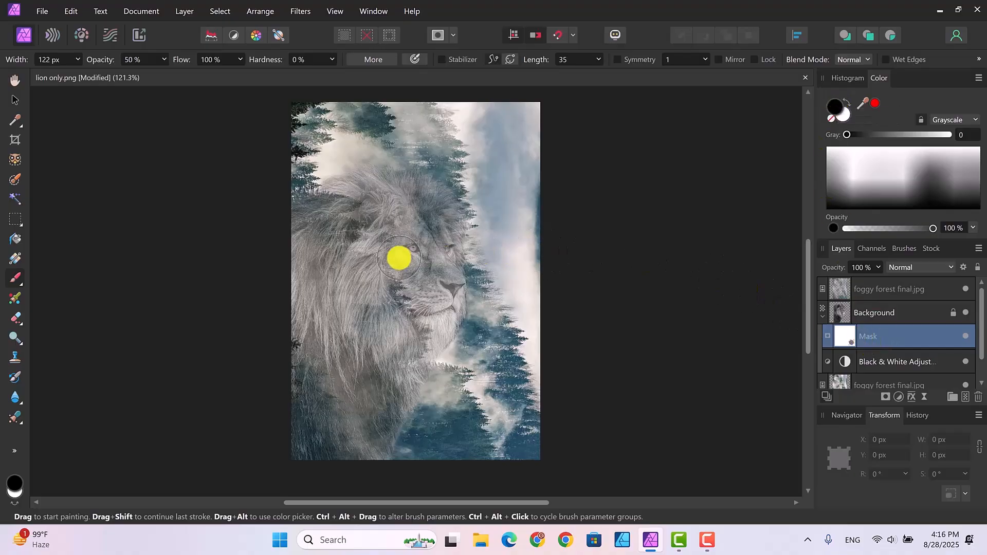
{"action": "left_click", "coordinate": [844, 115]}
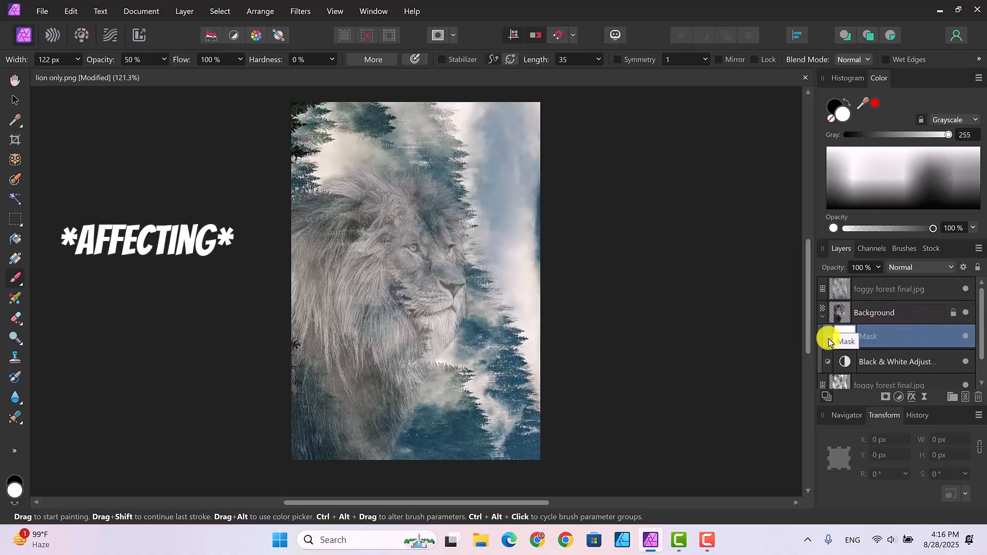
{"action": "left_click_drag", "start_coordinate": [828, 338], "coordinate": [826, 316]}
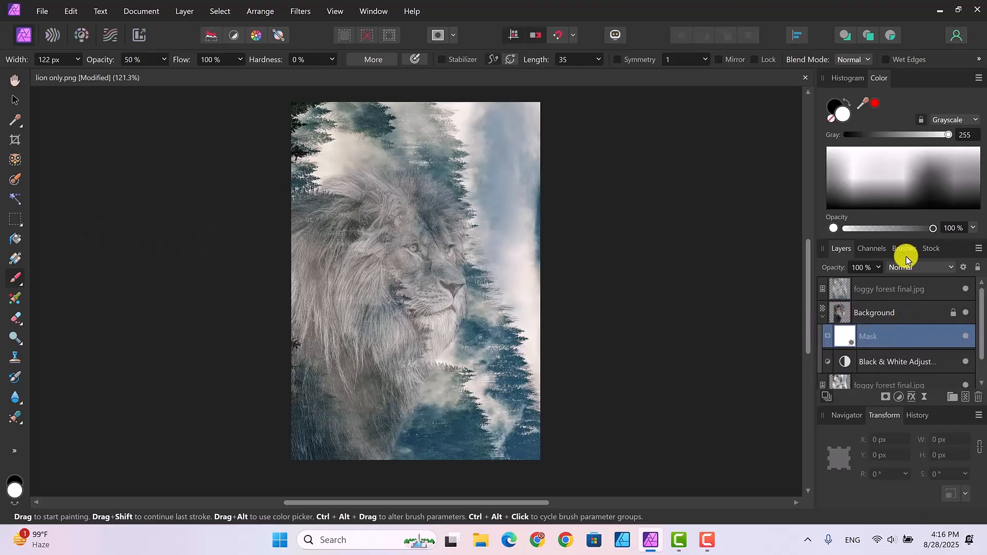
{"action": "key", "text": "x"}
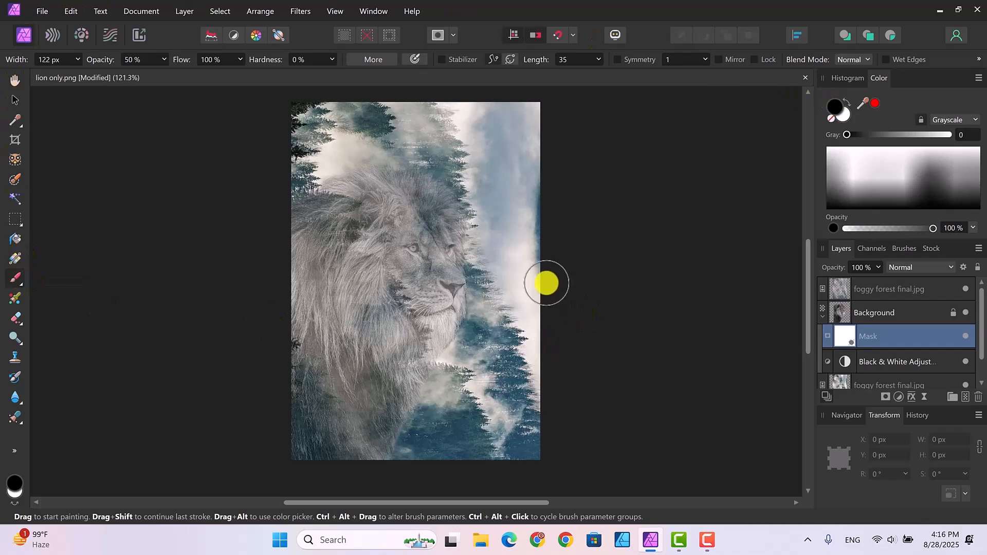
Choose the 64 px Round Soft Brush from the Brushes panel and return to Layers
{"action": "left_click", "coordinate": [907, 253]}
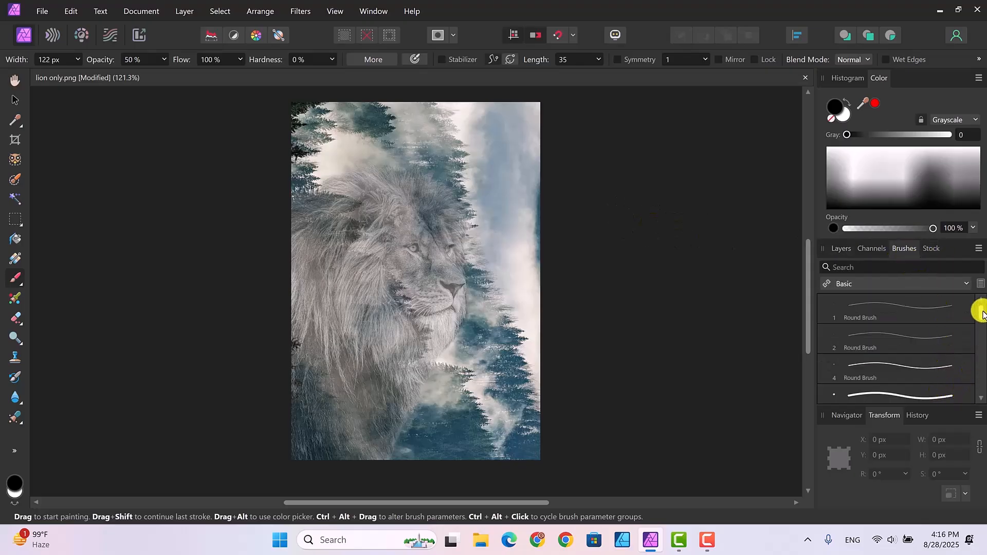
{"action": "left_click_drag", "start_coordinate": [980, 310], "coordinate": [981, 327]}
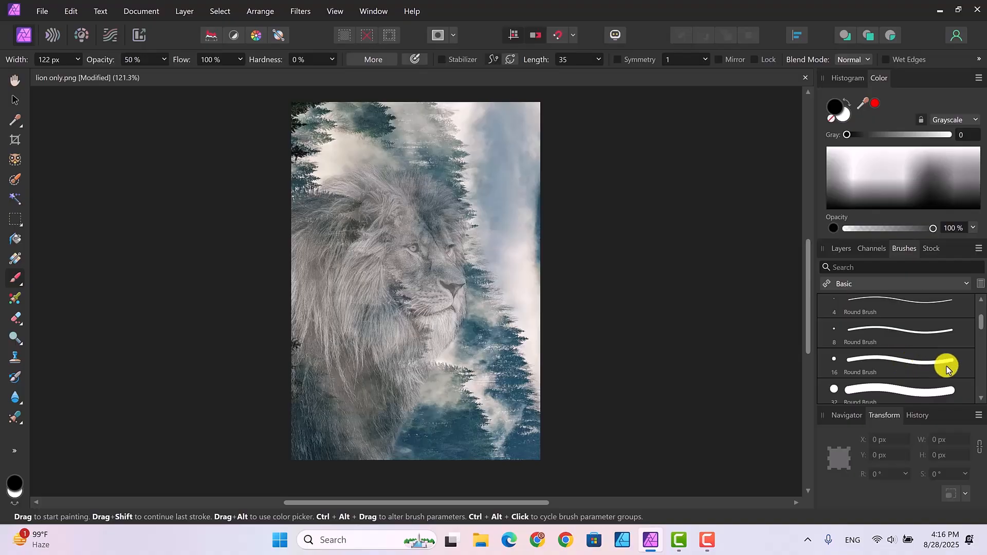
{"action": "left_click_drag", "start_coordinate": [978, 322], "coordinate": [978, 358]}
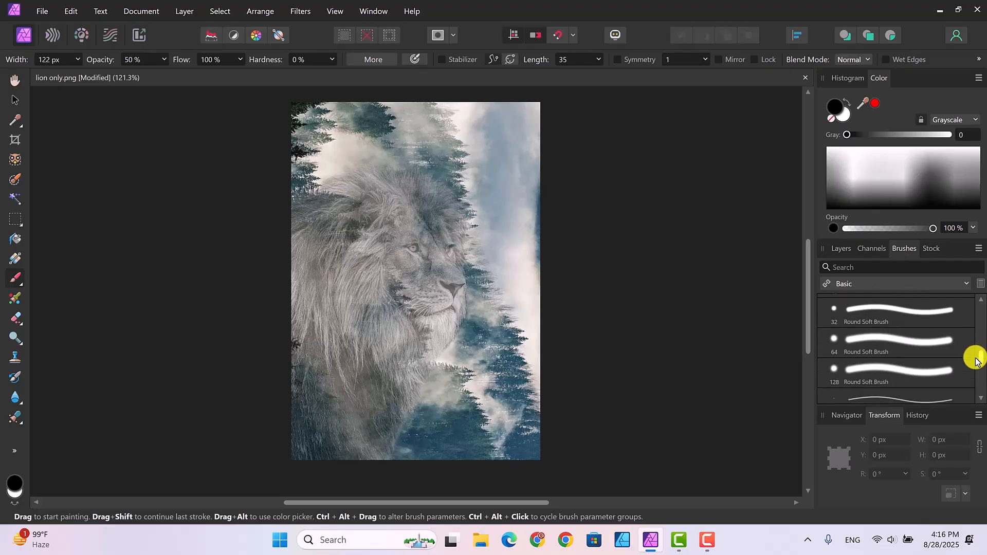
{"action": "left_click", "coordinate": [900, 340]}
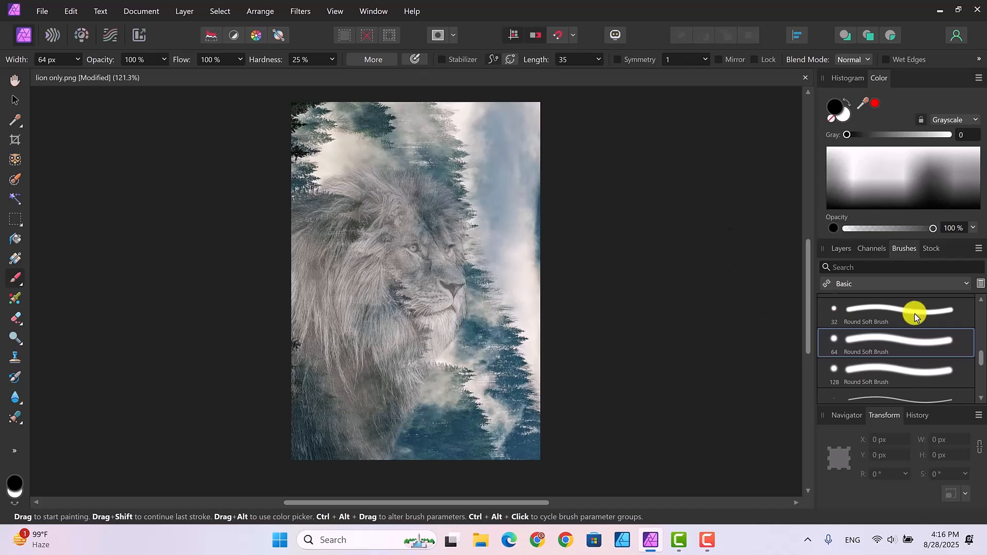
{"action": "left_click", "coordinate": [834, 249]}
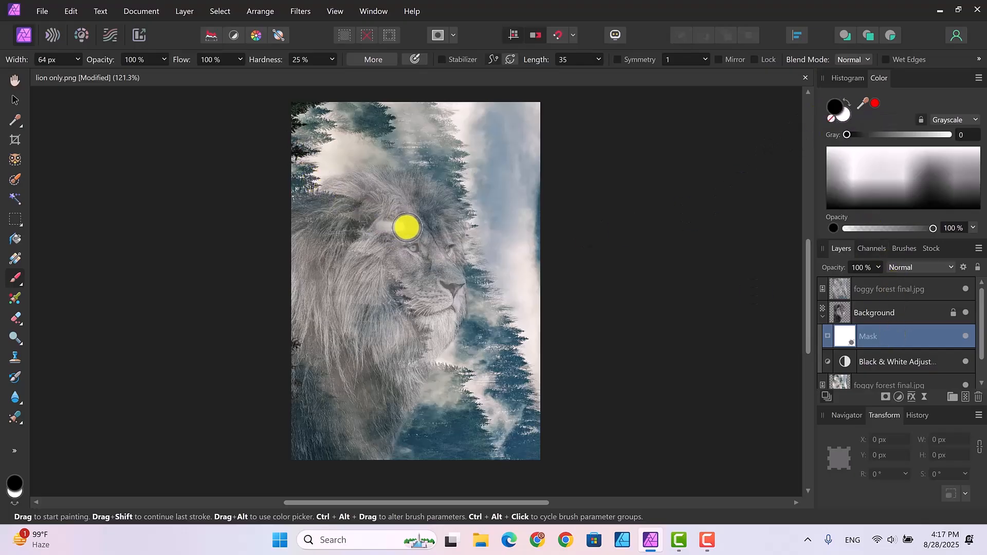
Paint black across the lion's forehead on the mask, then restore it by painting white
{"action": "mouse_move", "coordinate": [406, 227]}
{"action": "left_mouse_down"}
{"action": "mouse_move", "coordinate": [376, 226]}
{"action": "mouse_move", "coordinate": [435, 225]}
{"action": "mouse_move", "coordinate": [395, 226]}
{"action": "mouse_move", "coordinate": [412, 216]}
{"action": "mouse_move", "coordinate": [375, 212]}
{"action": "mouse_move", "coordinate": [348, 221]}
{"action": "mouse_move", "coordinate": [398, 228]}
{"action": "mouse_move", "coordinate": [330, 238]}
{"action": "mouse_move", "coordinate": [357, 218]}
{"action": "mouse_move", "coordinate": [308, 204]}
{"action": "mouse_move", "coordinate": [347, 199]}
{"action": "mouse_move", "coordinate": [322, 199]}
{"action": "left_mouse_up"}
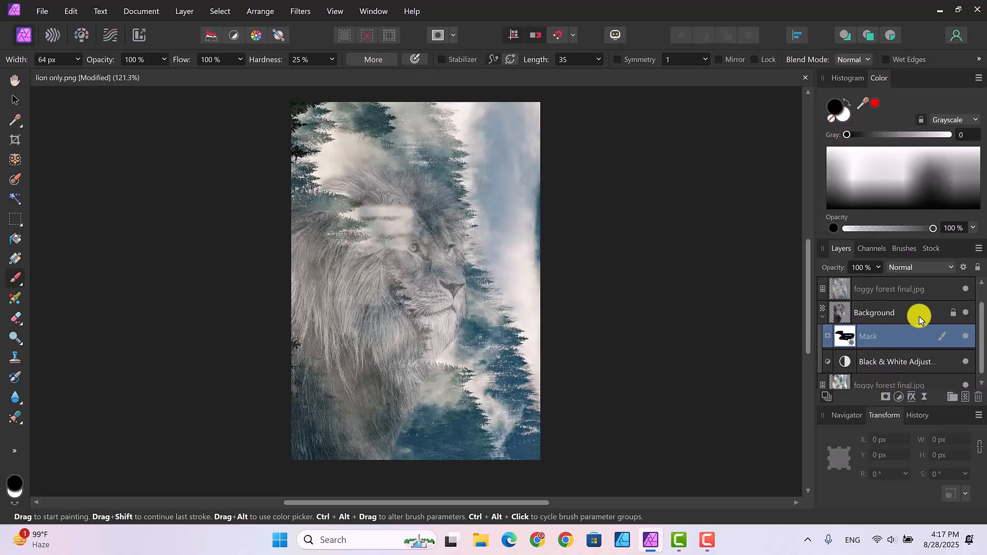
{"action": "left_click", "coordinate": [844, 114]}
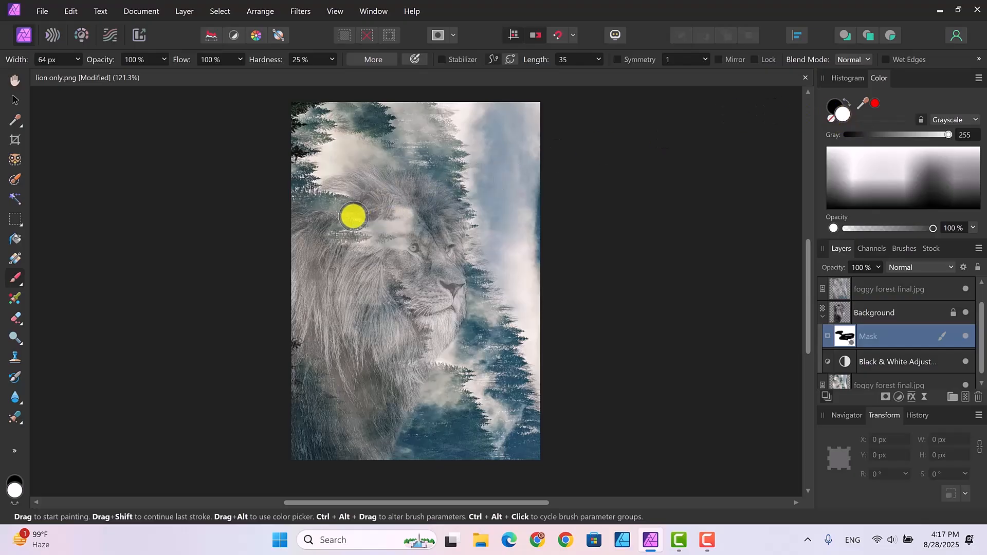
{"action": "mouse_move", "coordinate": [354, 216]}
{"action": "left_mouse_down"}
{"action": "mouse_move", "coordinate": [412, 207]}
{"action": "mouse_move", "coordinate": [437, 231]}
{"action": "mouse_move", "coordinate": [362, 224]}
{"action": "mouse_move", "coordinate": [399, 219]}
{"action": "mouse_move", "coordinate": [412, 219]}
{"action": "mouse_move", "coordinate": [380, 232]}
{"action": "mouse_move", "coordinate": [402, 240]}
{"action": "mouse_move", "coordinate": [382, 247]}
{"action": "mouse_move", "coordinate": [406, 244]}
{"action": "mouse_move", "coordinate": [402, 231]}
{"action": "mouse_move", "coordinate": [339, 237]}
{"action": "mouse_move", "coordinate": [366, 240]}
{"action": "left_mouse_up"}
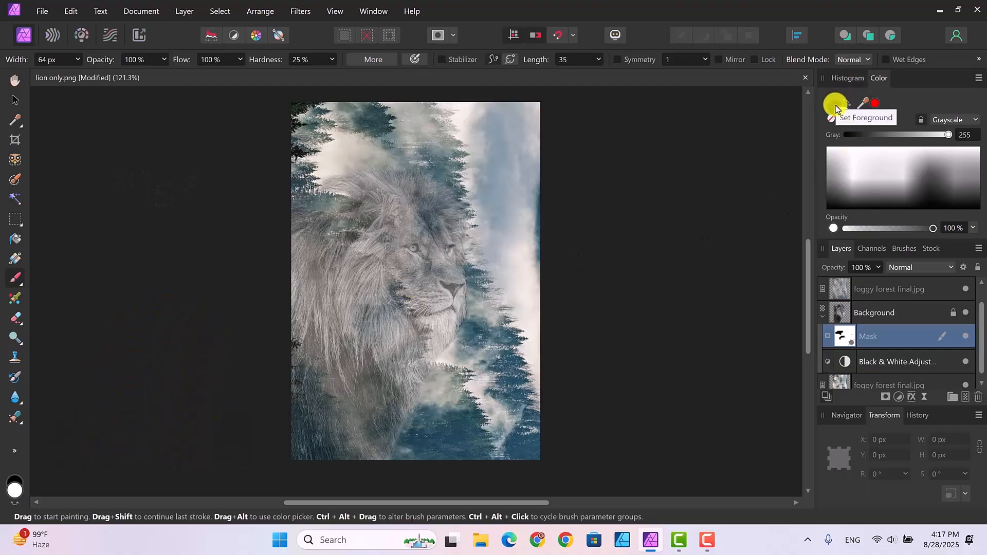
Paint black over the lion's lower-left mane so fog shows through, and start lowering brush hardness
{"action": "key", "text": "x"}
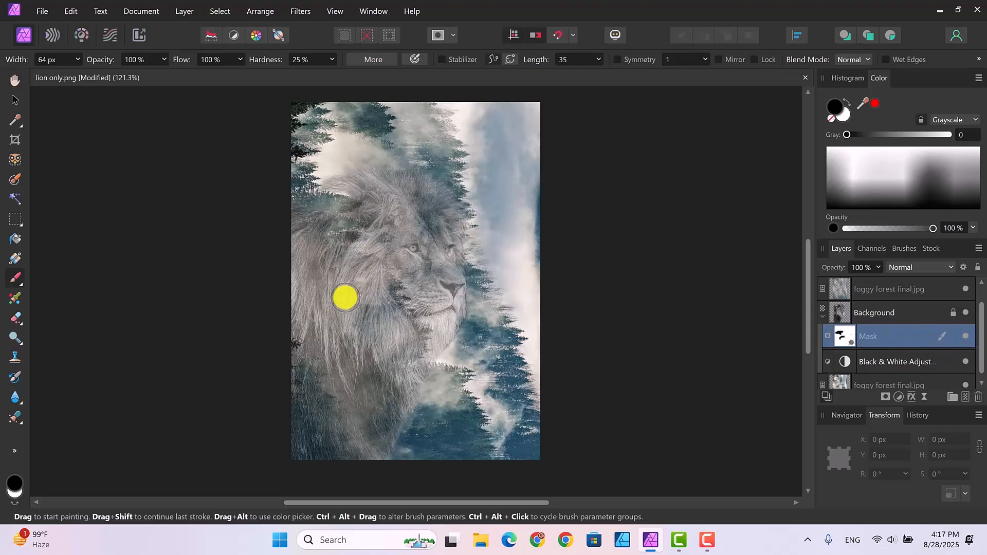
{"action": "mouse_move", "coordinate": [337, 344]}
{"action": "left_mouse_down"}
{"action": "mouse_move", "coordinate": [346, 331]}
{"action": "mouse_move", "coordinate": [298, 360]}
{"action": "mouse_move", "coordinate": [328, 377]}
{"action": "mouse_move", "coordinate": [320, 392]}
{"action": "mouse_move", "coordinate": [319, 337]}
{"action": "mouse_move", "coordinate": [311, 315]}
{"action": "mouse_move", "coordinate": [300, 336]}
{"action": "mouse_move", "coordinate": [300, 320]}
{"action": "left_mouse_up"}
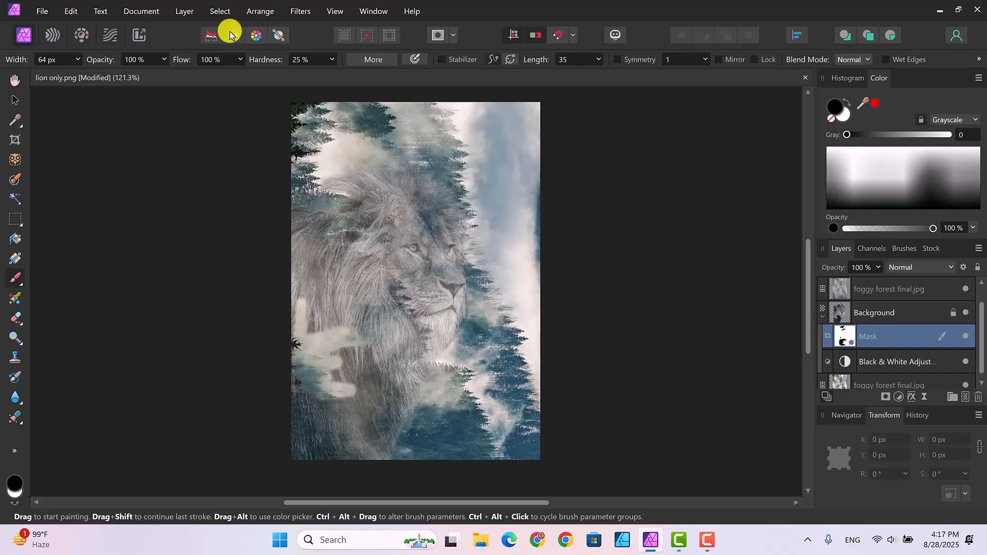
{"action": "left_click", "coordinate": [332, 64]}
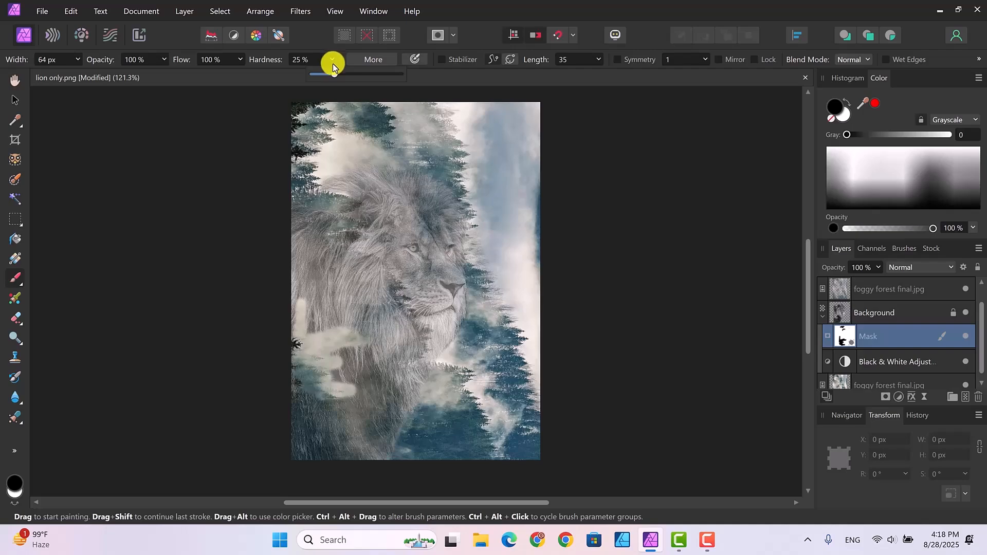
Set the brush to 0% hardness and 57% opacity
{"action": "left_click_drag", "start_coordinate": [332, 73], "coordinate": [308, 78]}
{"action": "left_click", "coordinate": [162, 60]}
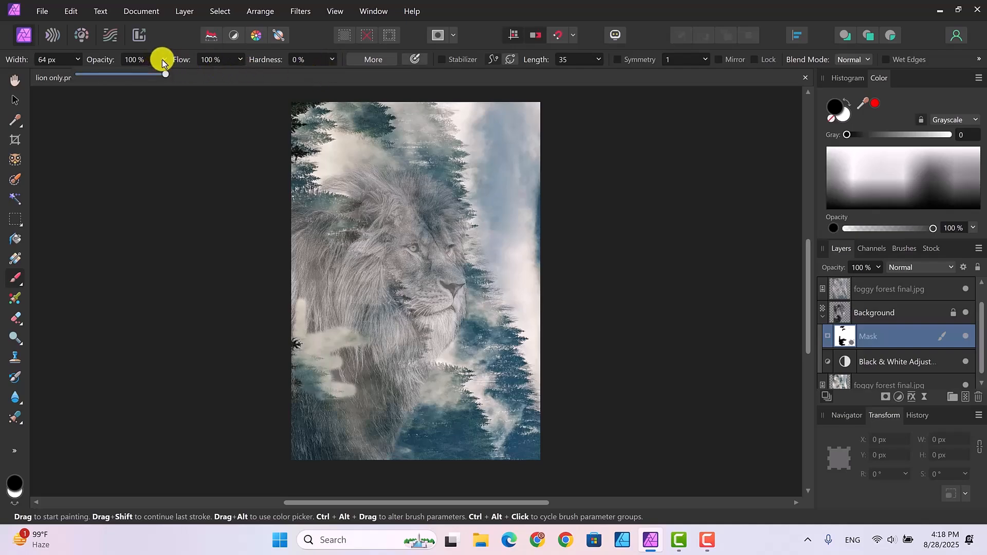
{"action": "left_click_drag", "start_coordinate": [161, 73], "coordinate": [129, 73]}
Paint more fog over the lion's lower-left, then with a 320 px brush over its left mane and chin fur
{"action": "mouse_move", "coordinate": [341, 348]}
{"action": "left_mouse_down"}
{"action": "mouse_move", "coordinate": [307, 330]}
{"action": "mouse_move", "coordinate": [341, 325]}
{"action": "mouse_move", "coordinate": [357, 337]}
{"action": "mouse_move", "coordinate": [329, 360]}
{"action": "mouse_move", "coordinate": [353, 382]}
{"action": "mouse_move", "coordinate": [397, 397]}
{"action": "mouse_move", "coordinate": [332, 393]}
{"action": "mouse_move", "coordinate": [337, 417]}
{"action": "mouse_move", "coordinate": [326, 433]}
{"action": "mouse_move", "coordinate": [359, 447]}
{"action": "mouse_move", "coordinate": [424, 433]}
{"action": "left_mouse_up"}
{"action": "key", "text": "bracketright"}
{"action": "key", "text": "bracketright"}
{"action": "key", "text": "bracketright"}
{"action": "key", "text": "bracketright"}
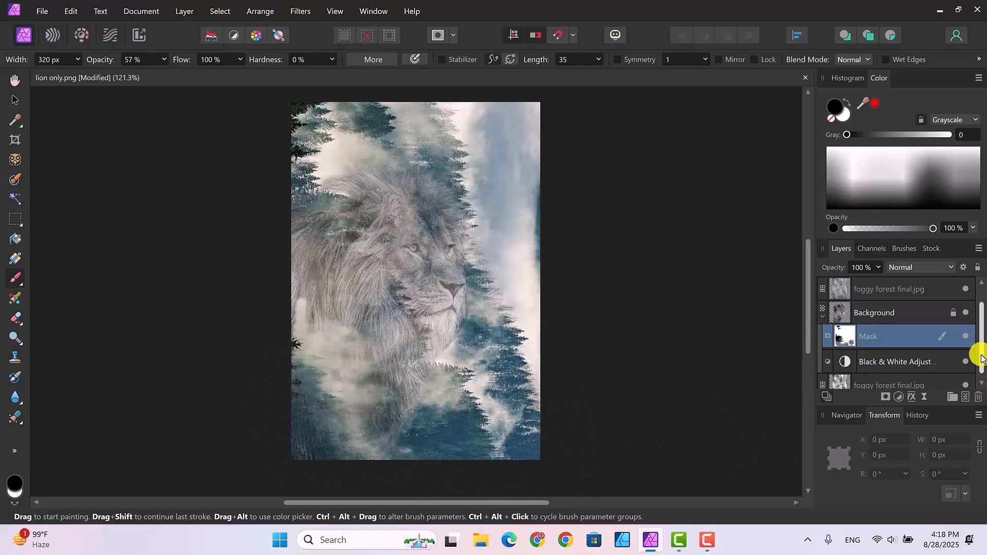
{"action": "left_click_drag", "start_coordinate": [982, 356], "coordinate": [981, 374]}
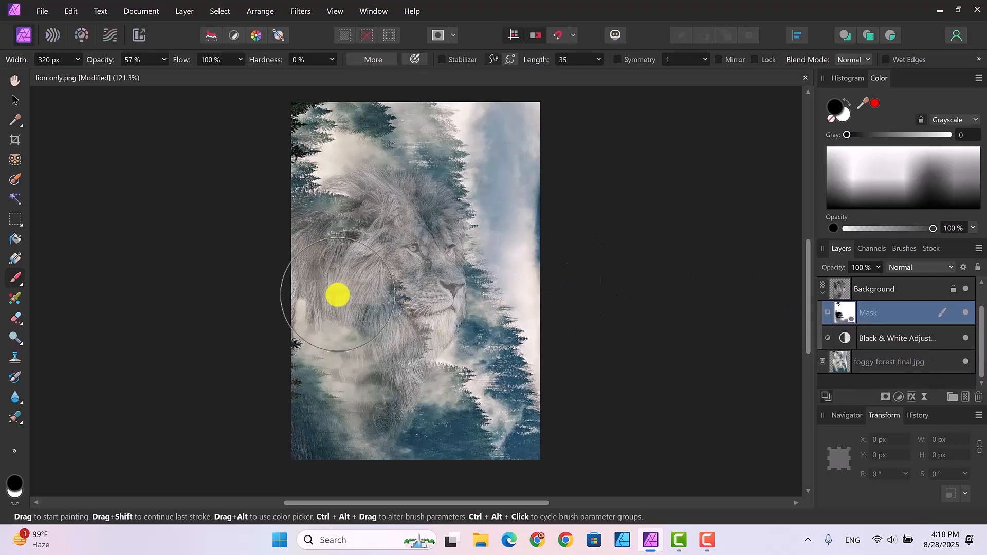
{"action": "mouse_move", "coordinate": [295, 294]}
{"action": "left_mouse_down"}
{"action": "mouse_move", "coordinate": [346, 300]}
{"action": "mouse_move", "coordinate": [306, 307]}
{"action": "mouse_move", "coordinate": [313, 284]}
{"action": "mouse_move", "coordinate": [288, 262]}
{"action": "mouse_move", "coordinate": [303, 245]}
{"action": "mouse_move", "coordinate": [301, 211]}
{"action": "mouse_move", "coordinate": [333, 208]}
{"action": "mouse_move", "coordinate": [295, 202]}
{"action": "mouse_move", "coordinate": [331, 213]}
{"action": "mouse_move", "coordinate": [351, 194]}
{"action": "mouse_move", "coordinate": [295, 174]}
{"action": "mouse_move", "coordinate": [272, 189]}
{"action": "mouse_move", "coordinate": [293, 306]}
{"action": "mouse_move", "coordinate": [323, 374]}
{"action": "mouse_move", "coordinate": [299, 381]}
{"action": "mouse_move", "coordinate": [283, 403]}
{"action": "mouse_move", "coordinate": [312, 427]}
{"action": "mouse_move", "coordinate": [424, 457]}
{"action": "mouse_move", "coordinate": [301, 434]}
{"action": "mouse_move", "coordinate": [302, 349]}
{"action": "mouse_move", "coordinate": [310, 415]}
{"action": "mouse_move", "coordinate": [519, 457]}
{"action": "mouse_move", "coordinate": [505, 426]}
{"action": "mouse_move", "coordinate": [368, 392]}
{"action": "left_mouse_up"}
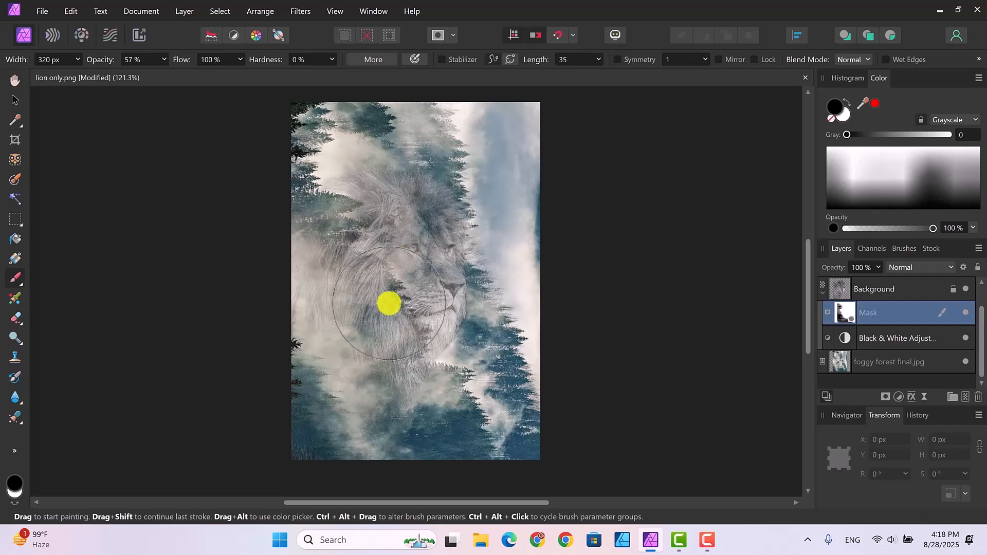
{"action": "mouse_move", "coordinate": [380, 354]}
{"action": "left_mouse_down"}
{"action": "mouse_move", "coordinate": [364, 322]}
{"action": "mouse_move", "coordinate": [359, 341]}
{"action": "left_mouse_up"}
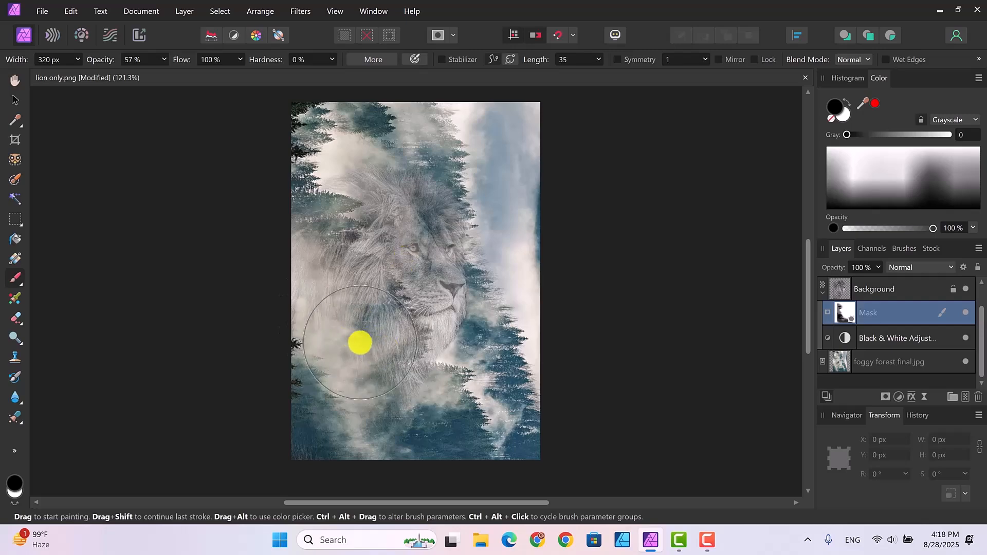
{"action": "left_click", "coordinate": [905, 394]}
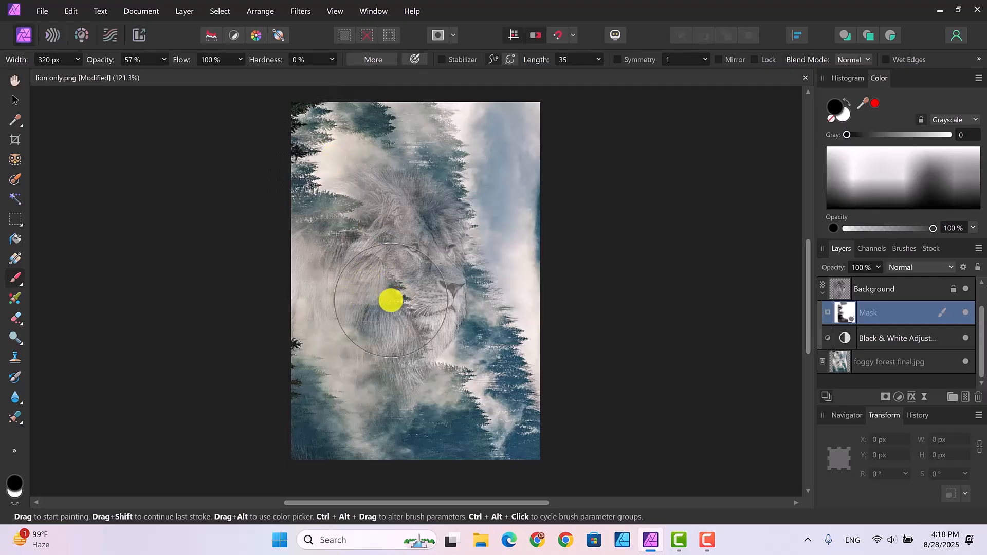
{"action": "mouse_move", "coordinate": [408, 347]}
{"action": "left_mouse_down"}
{"action": "mouse_move", "coordinate": [448, 372]}
{"action": "mouse_move", "coordinate": [417, 364]}
{"action": "mouse_move", "coordinate": [349, 291]}
{"action": "mouse_move", "coordinate": [345, 270]}
{"action": "mouse_move", "coordinate": [381, 265]}
{"action": "mouse_move", "coordinate": [347, 258]}
{"action": "mouse_move", "coordinate": [346, 282]}
{"action": "left_mouse_up"}
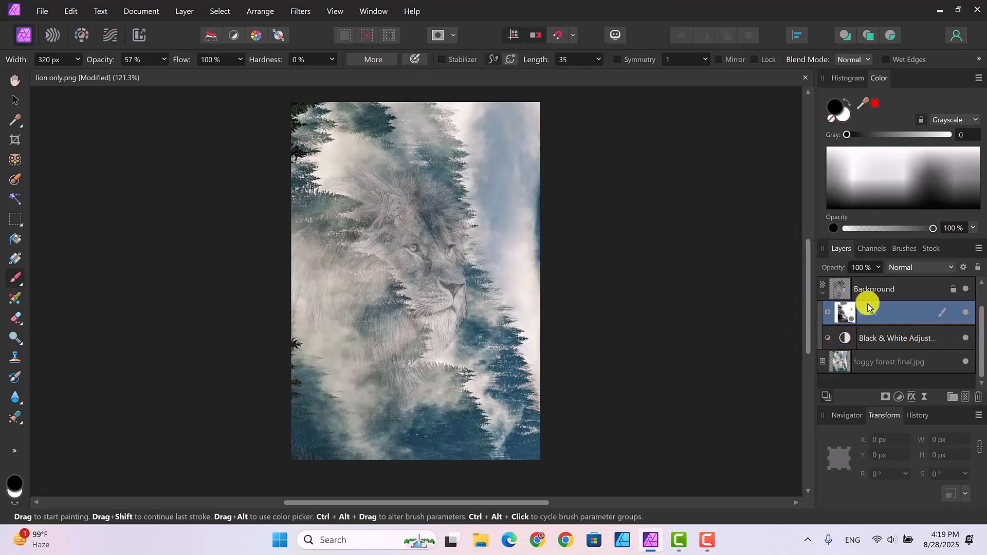
Collapse the Background group and select the top foggy forest final.jpg layer with the Move Tool
{"action": "left_click", "coordinate": [822, 291]}
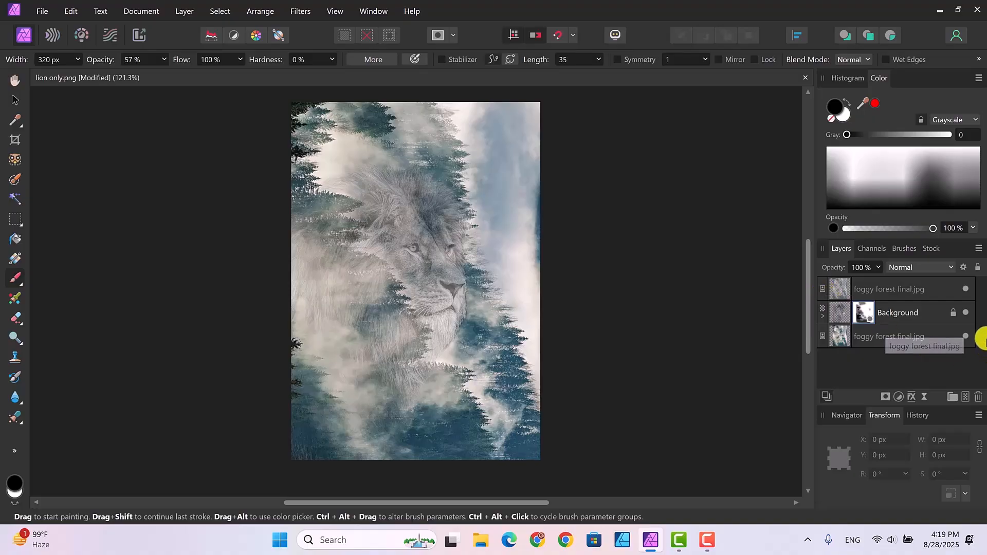
{"action": "left_click", "coordinate": [888, 288]}
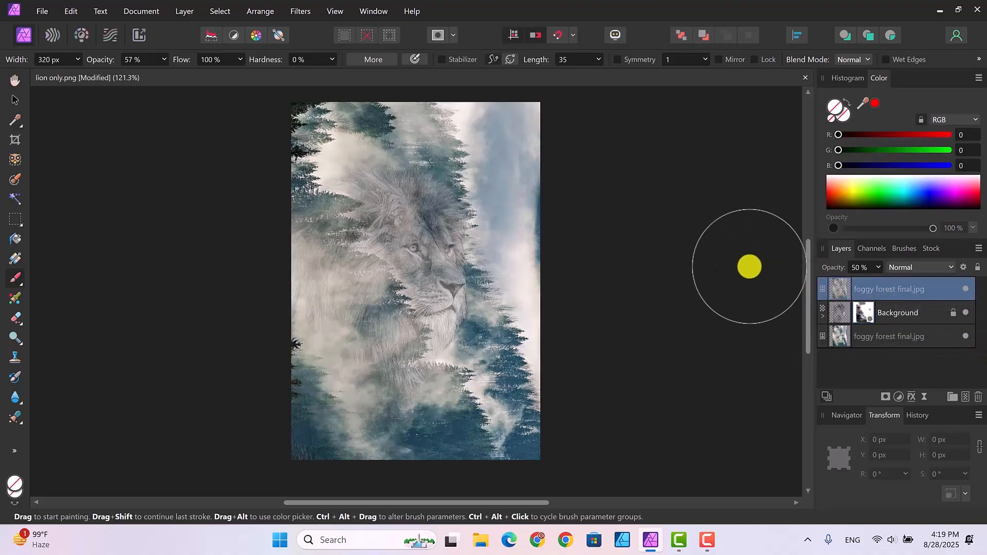
{"action": "left_click", "coordinate": [14, 98]}
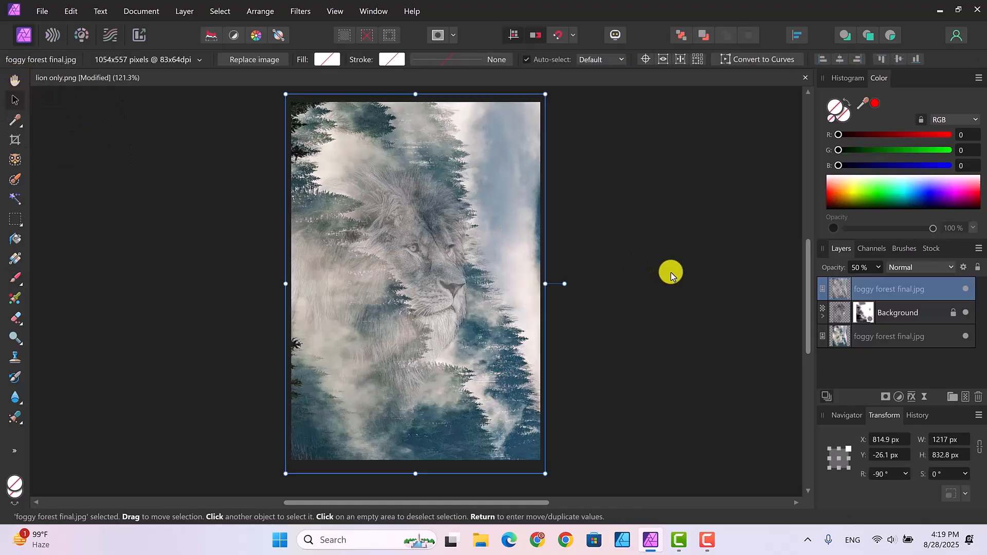
{"action": "left_click", "coordinate": [625, 272]}
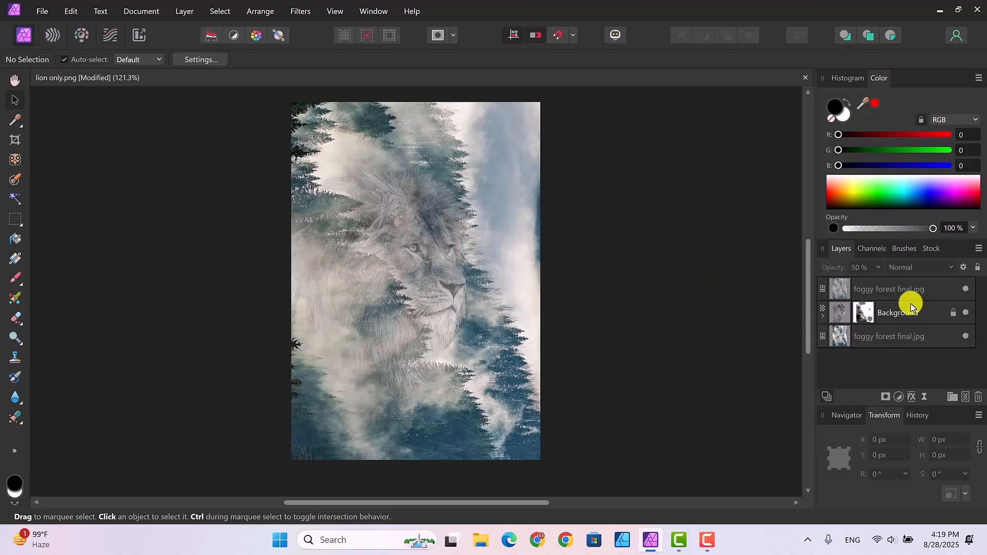
{"action": "left_click_drag", "start_coordinate": [849, 282], "coordinate": [891, 342]}
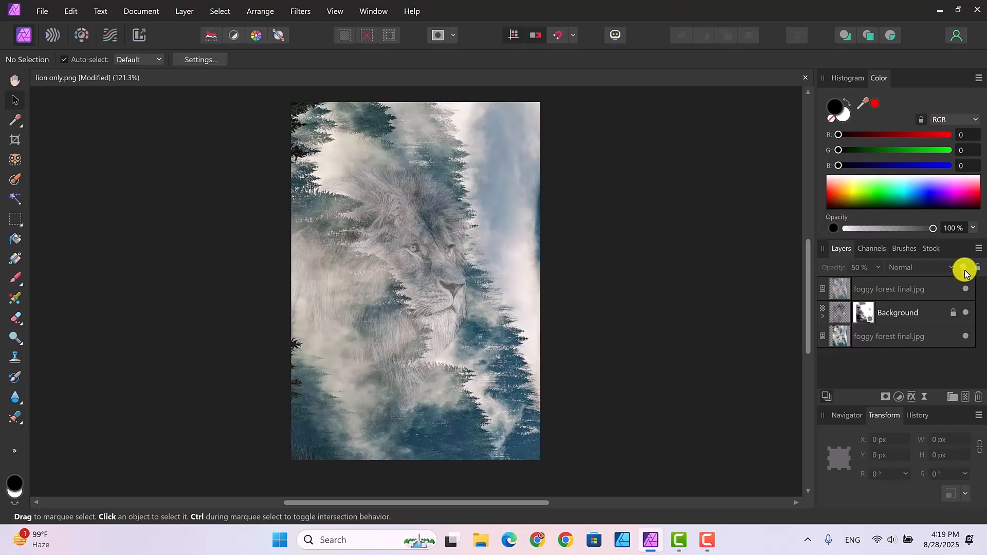
{"action": "left_click", "coordinate": [881, 294]}
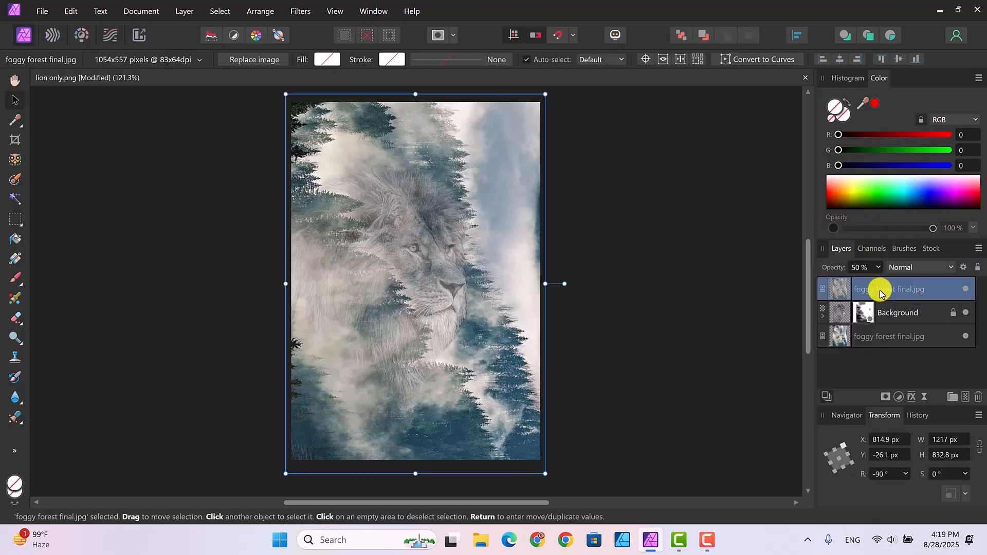
Set the top foggy forest final.jpg layer's blend mode to Overlay
{"action": "left_click", "coordinate": [950, 268]}
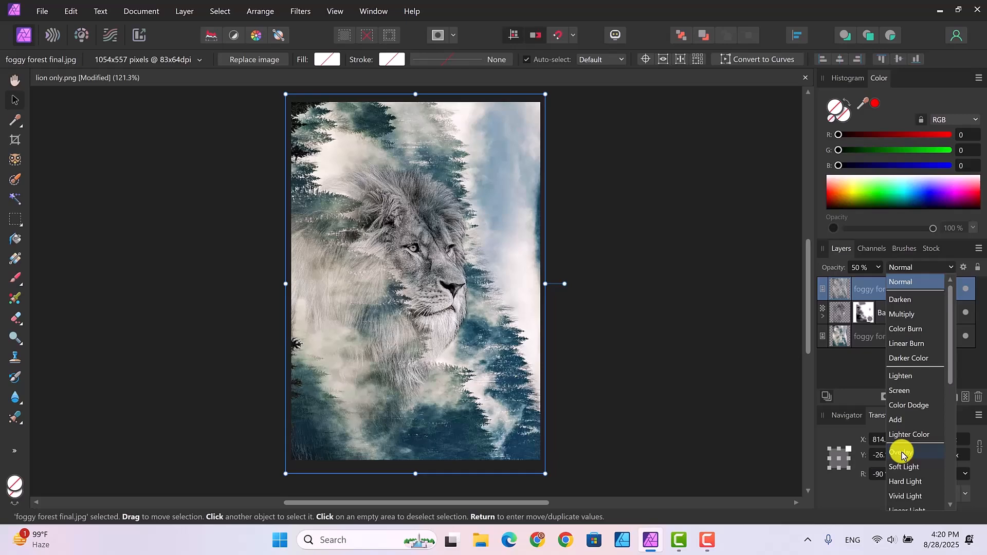
{"action": "left_click", "coordinate": [902, 453]}
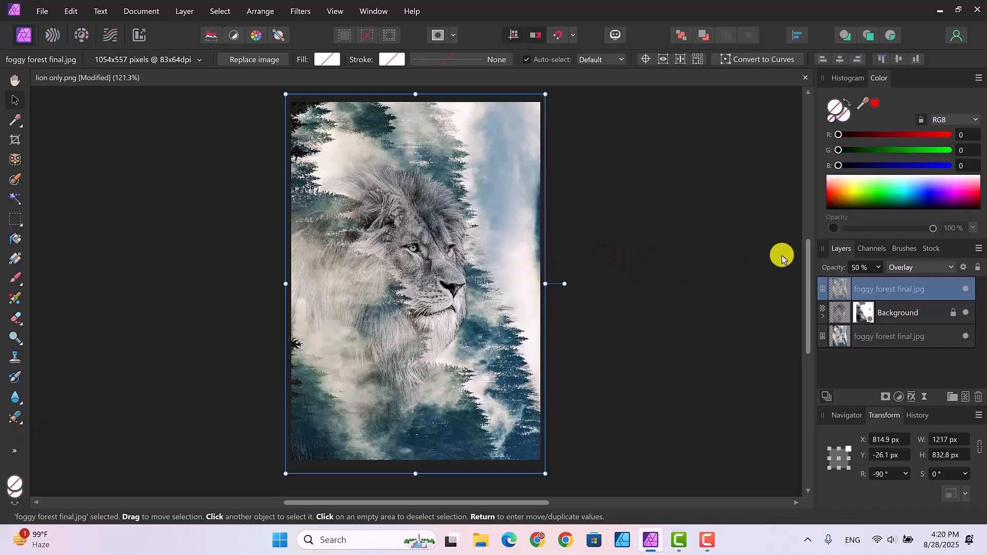
{"action": "left_click", "coordinate": [952, 270]}
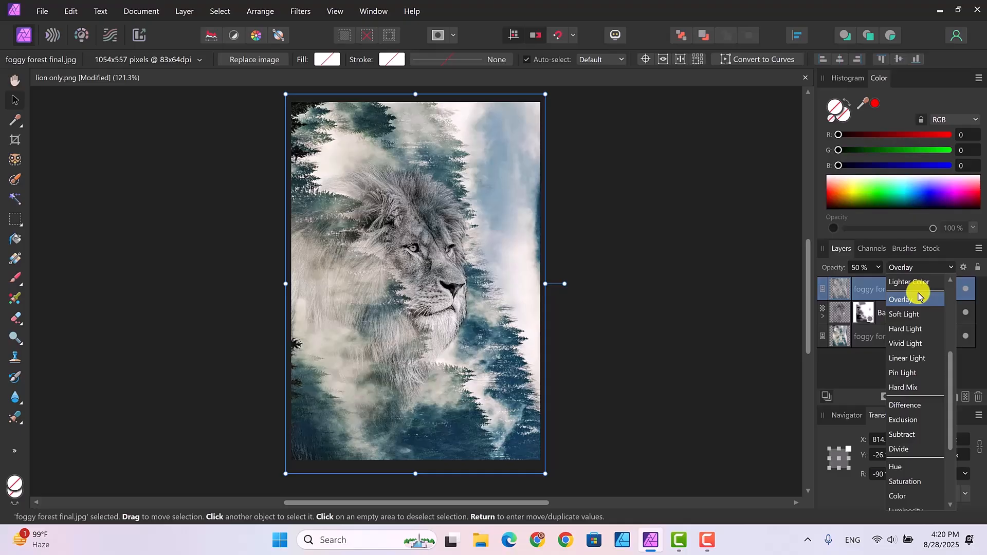
Preview other blend modes on the forest copy, then keep Overlay and deselect the layer
{"action": "left_click_drag", "start_coordinate": [949, 368], "coordinate": [928, 293]}
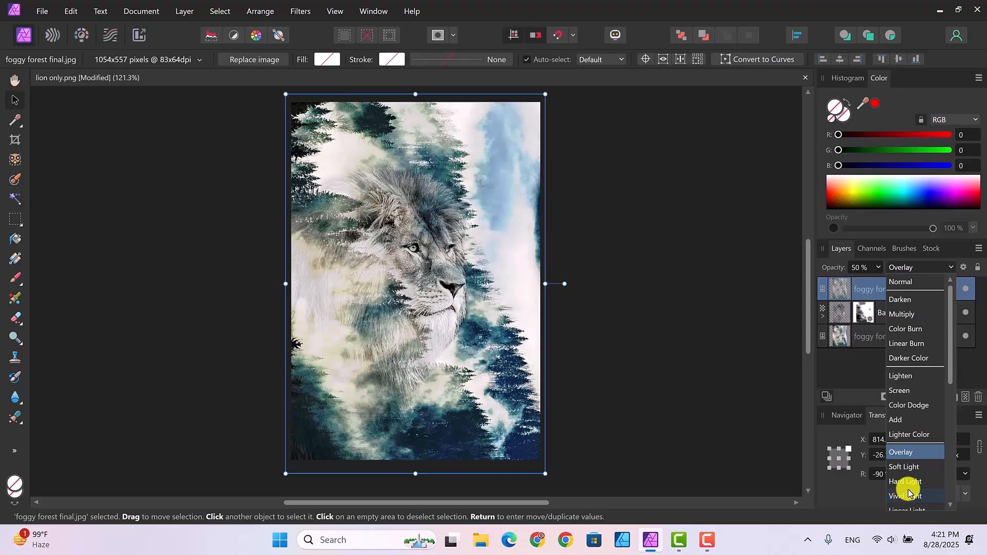
{"action": "left_click_drag", "start_coordinate": [947, 375], "coordinate": [952, 404]}
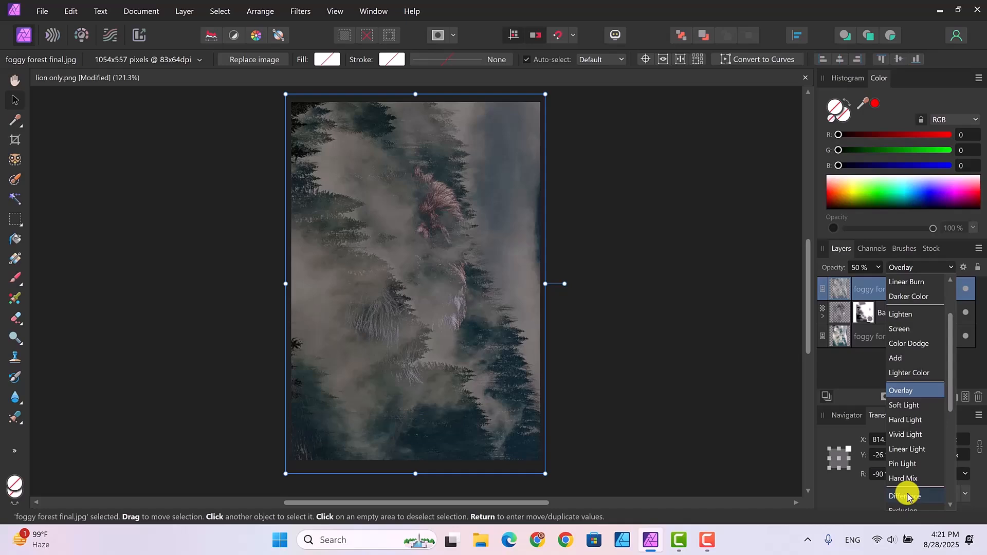
{"action": "scroll", "coordinate": [908, 496], "scroll_direction": "down", "scroll_amount": 2}
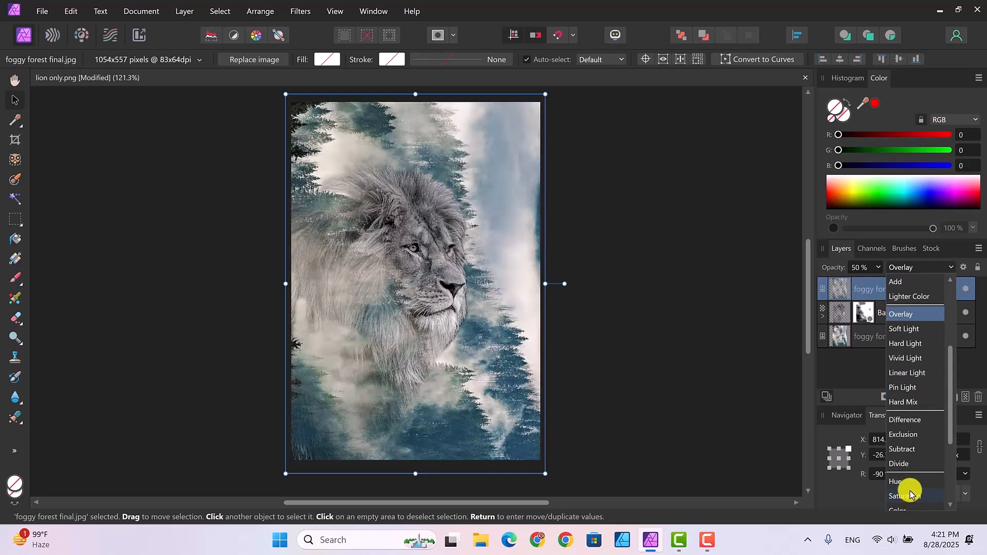
{"action": "scroll", "coordinate": [908, 502], "scroll_direction": "down", "scroll_amount": 3}
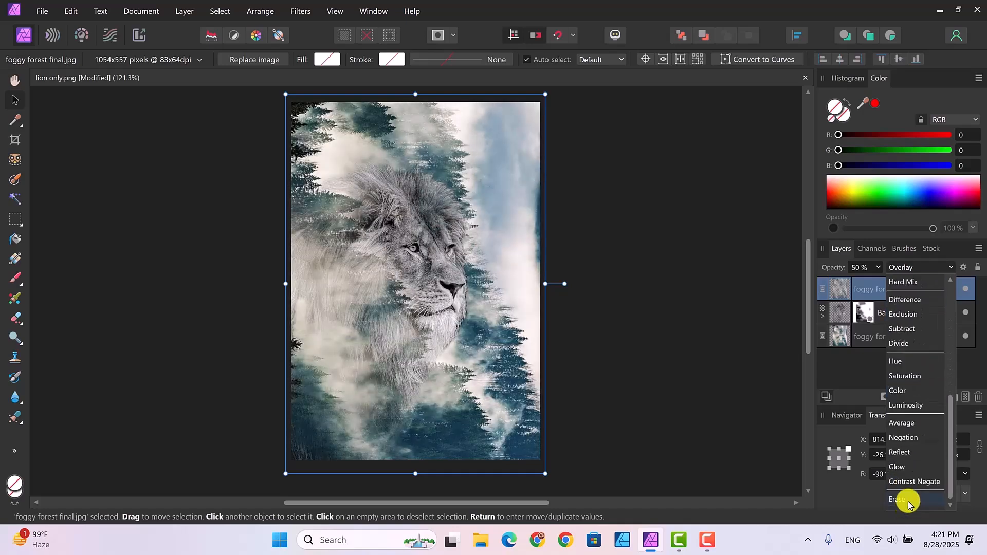
{"action": "left_click_drag", "start_coordinate": [950, 403], "coordinate": [964, 307]}
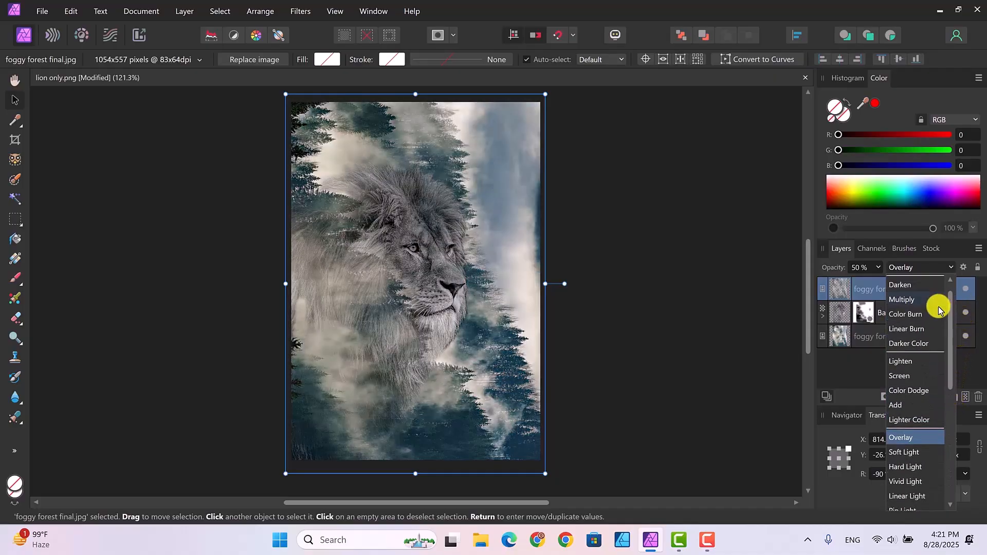
{"action": "left_click", "coordinate": [895, 437]}
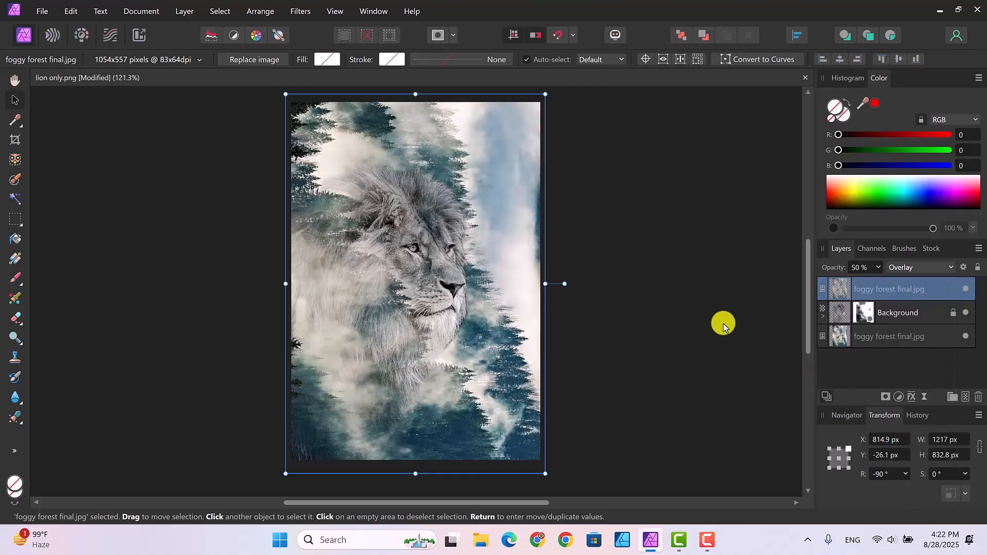
{"action": "left_click", "coordinate": [692, 284]}
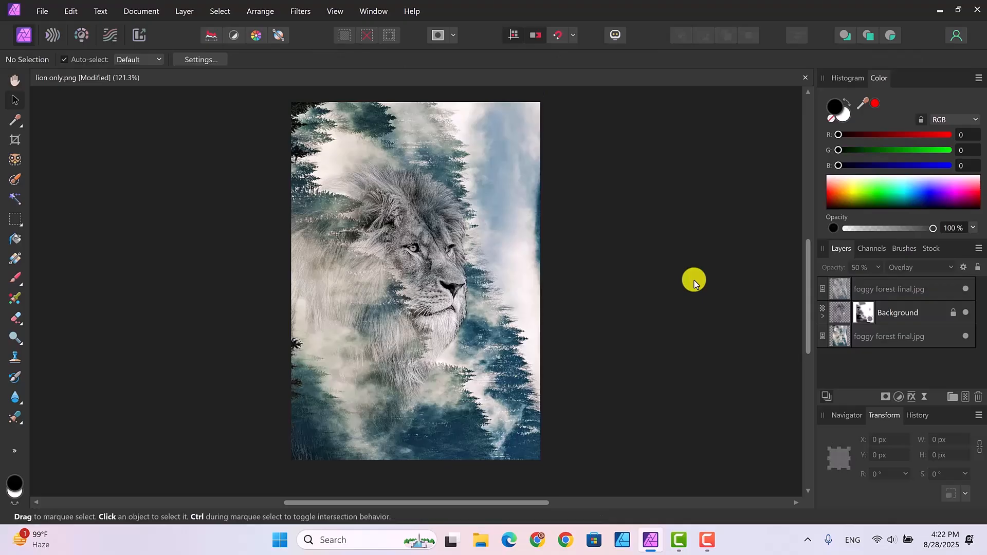